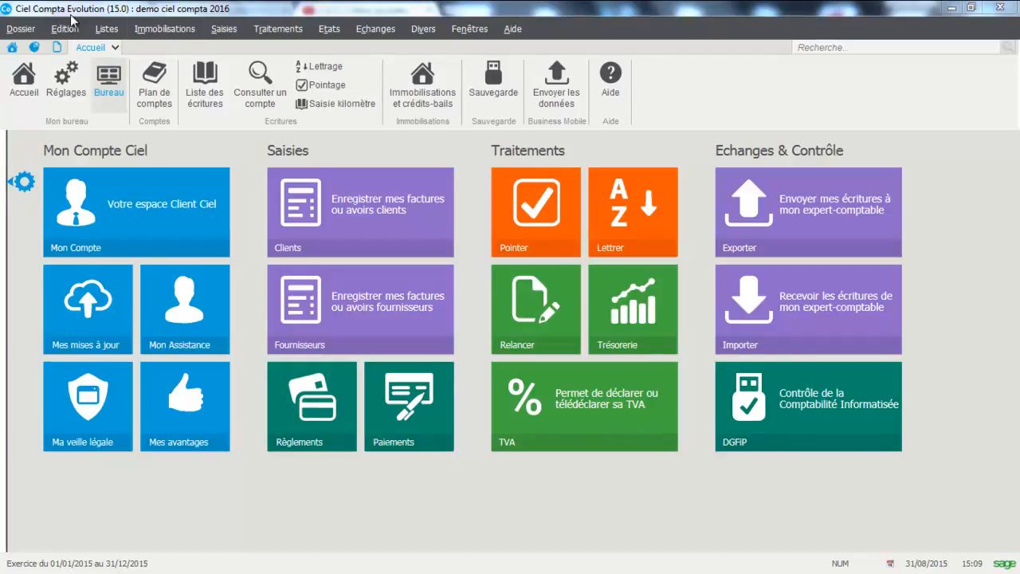
# Open the company's VAT parameters and review the regime, sales and purchase options, default accounts and list of VAT rates.
pyautogui.click(23, 32)
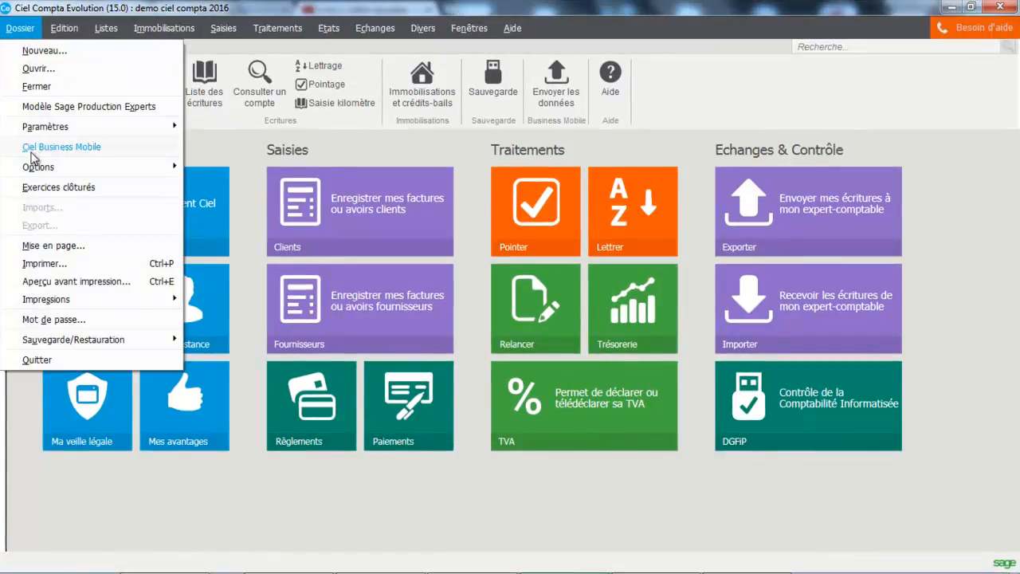
pyautogui.moveTo(35, 143)
pyautogui.moveTo(64, 126)
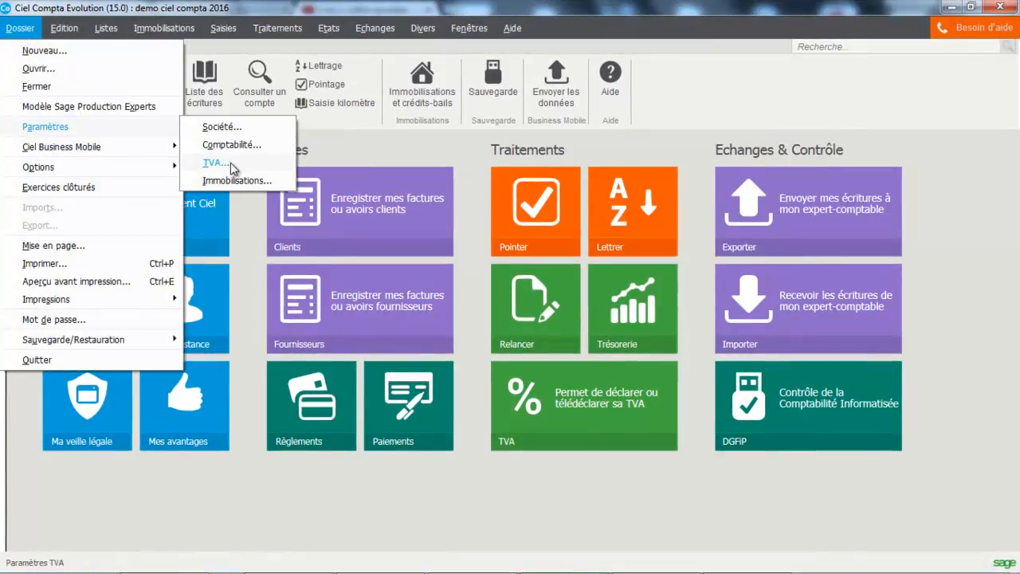
pyautogui.click(230, 163)
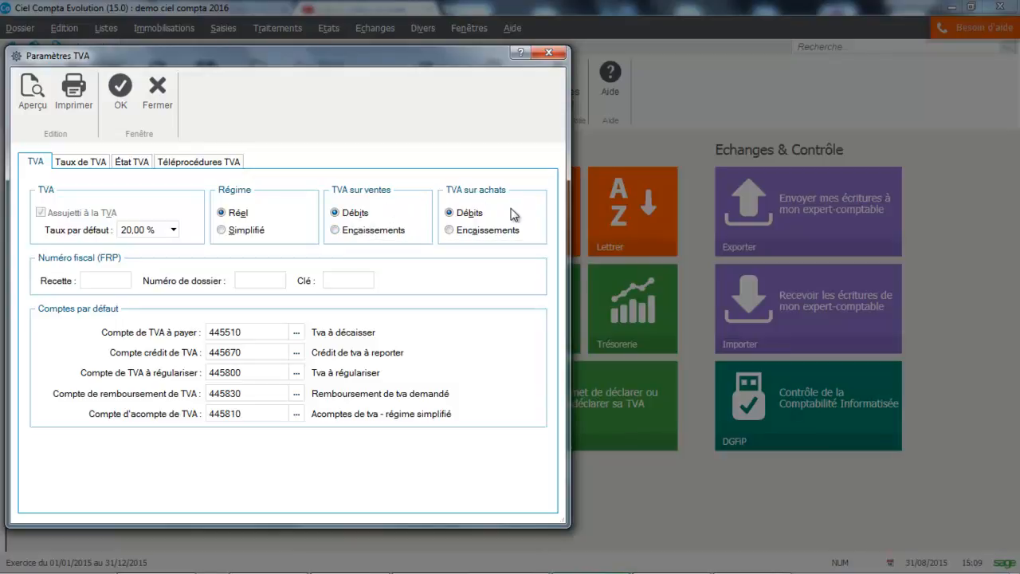
pyautogui.click(95, 283)
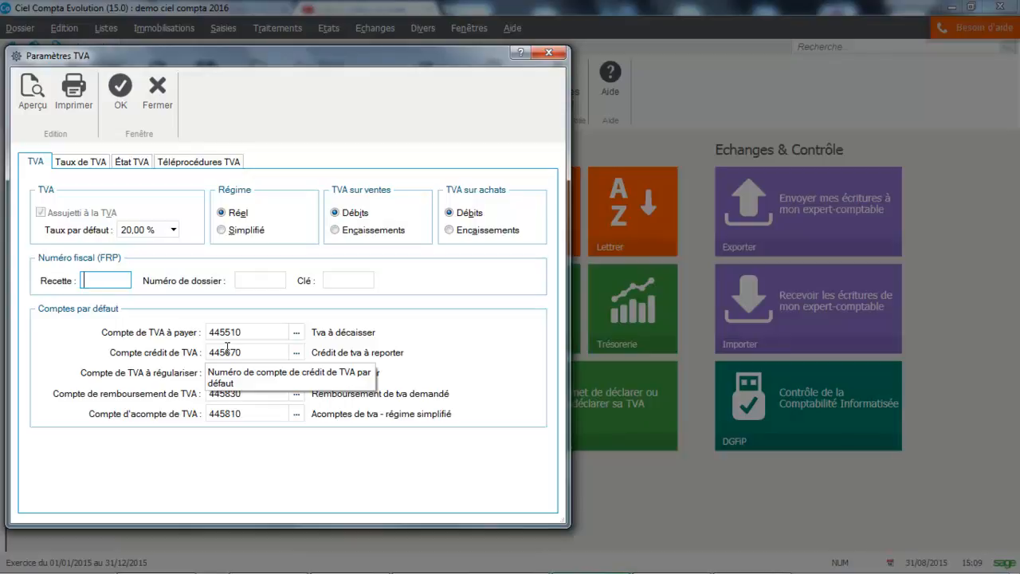
pyautogui.click(73, 168)
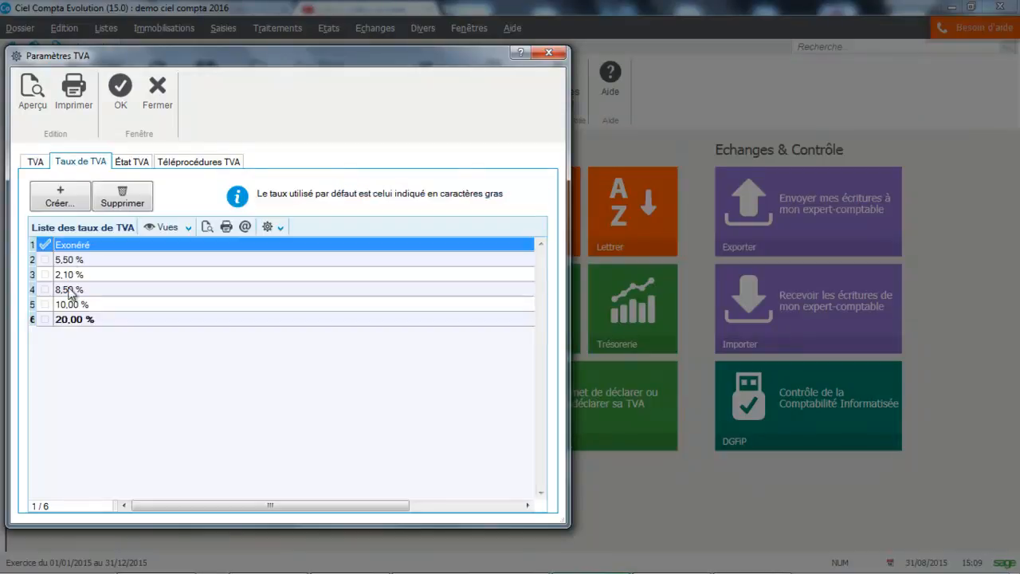
# In the VAT return setup (État TVA), consult the account list for Racine 1 of line 08 - Taux normal 20 % without choosing another account.
pyautogui.click(135, 164)
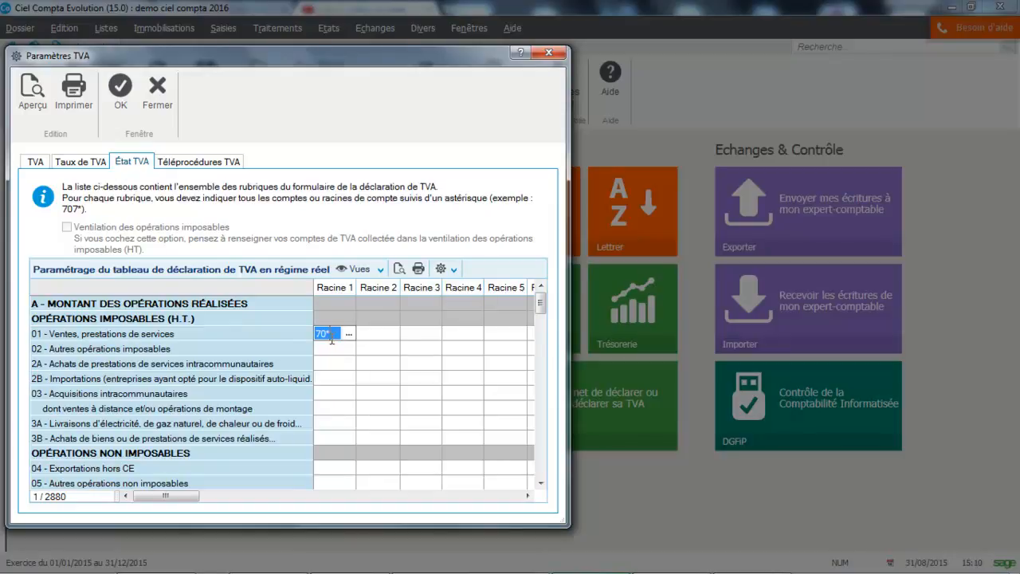
pyautogui.click(539, 486)
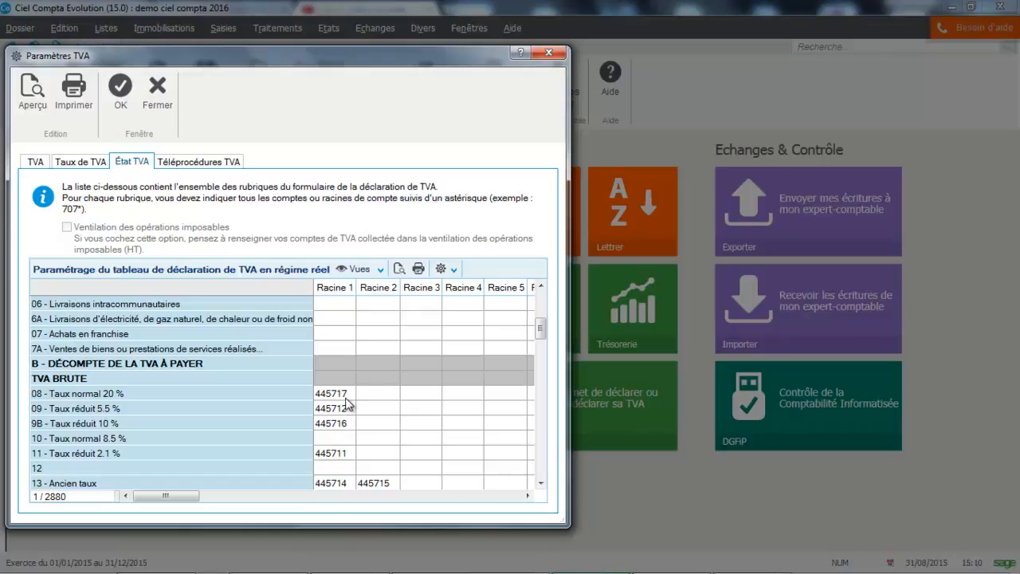
pyautogui.click(346, 396)
pyautogui.click(345, 397)
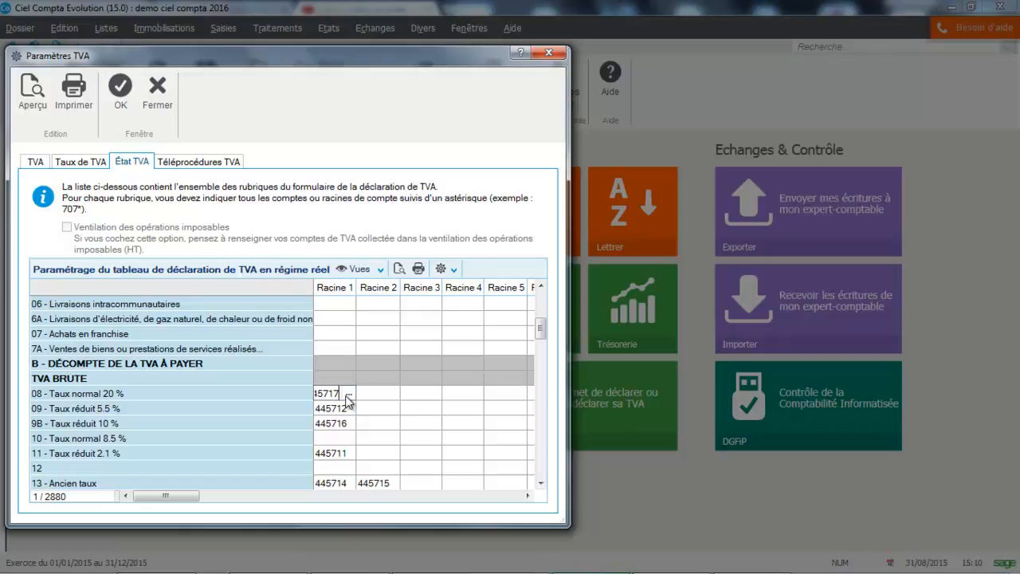
pyautogui.click(348, 397)
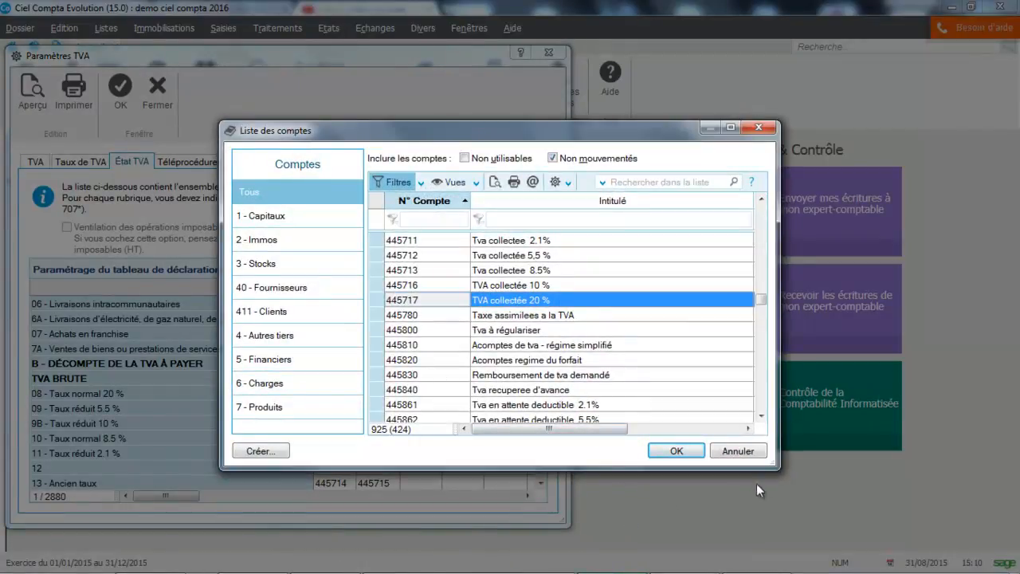
pyautogui.click(738, 451)
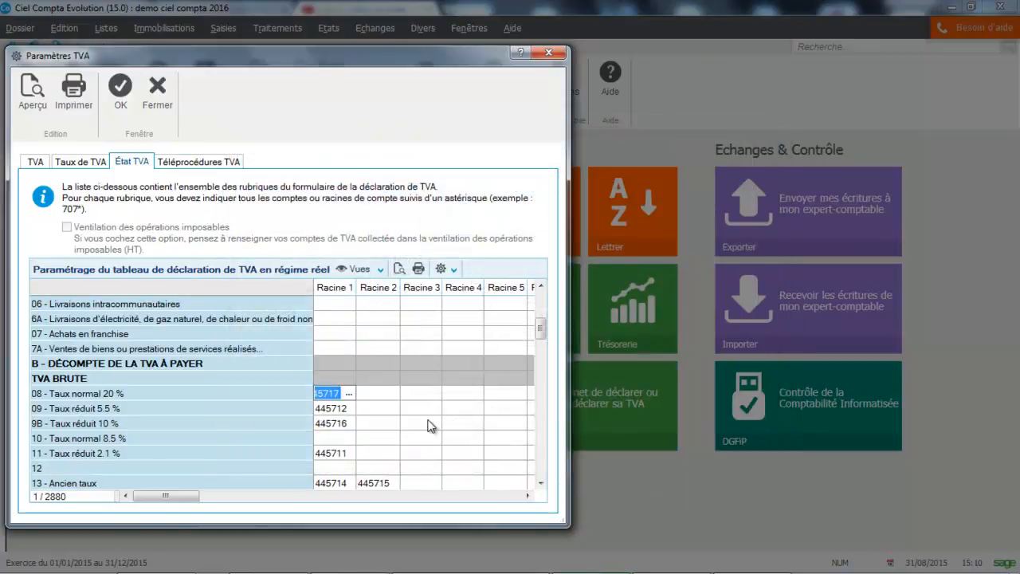
pyautogui.click(331, 410)
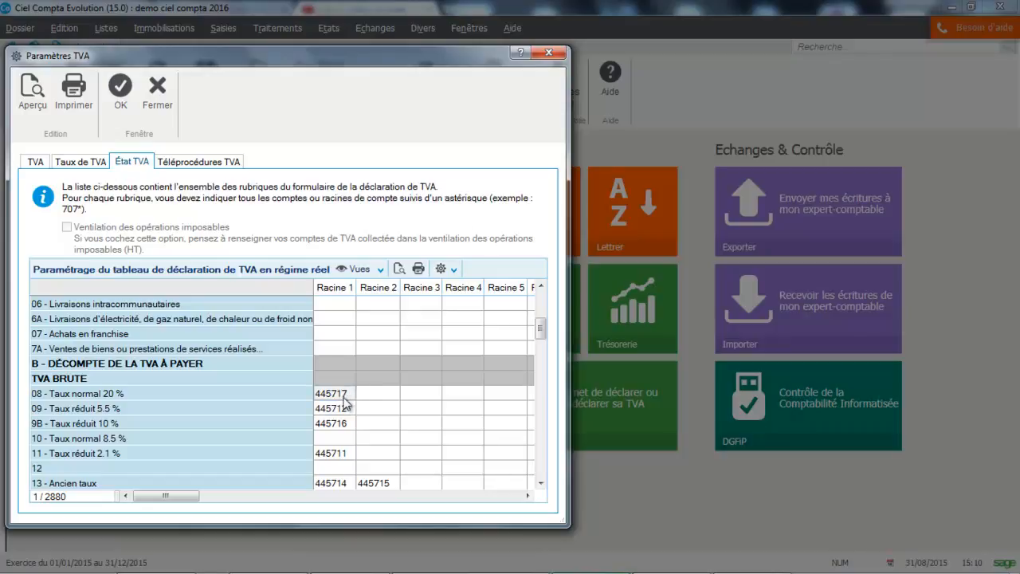
pyautogui.click(341, 392)
pyautogui.click(349, 393)
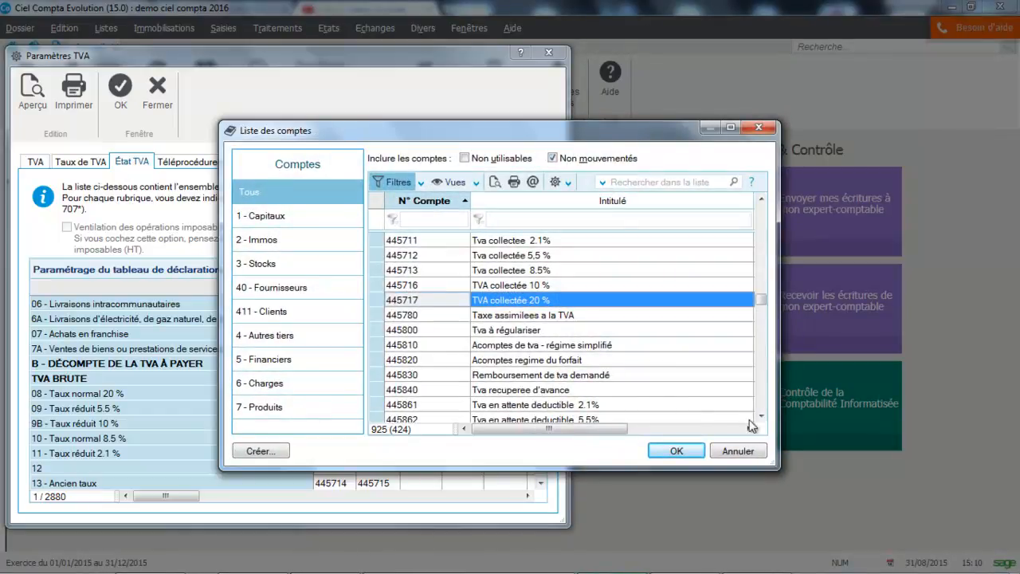
pyautogui.click(737, 451)
# Review the account roots assigned to the remaining gross VAT lines and to deductible VAT lines 19 and 20.
pyautogui.doubleClick(546, 296)
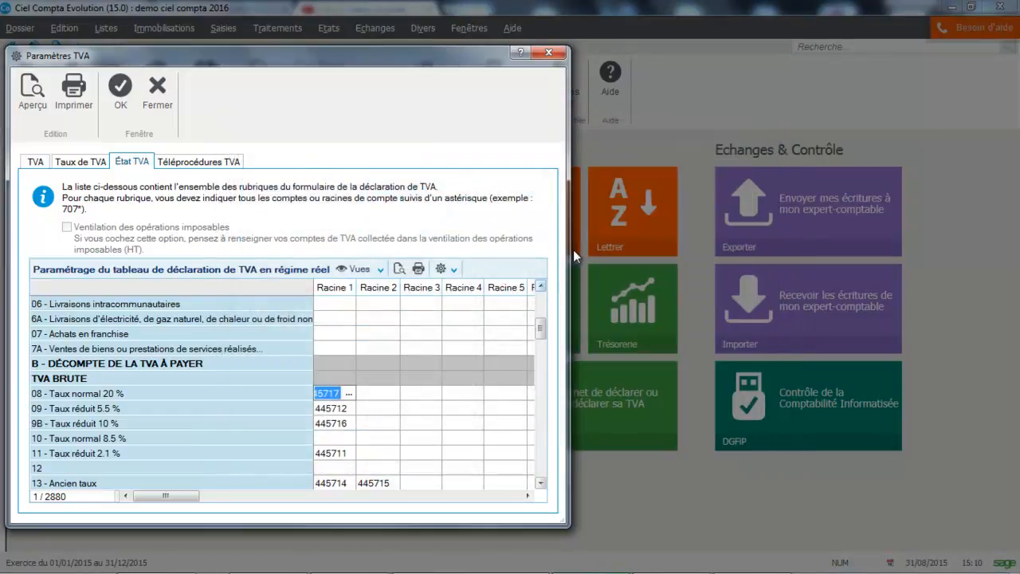
pyautogui.click(541, 482)
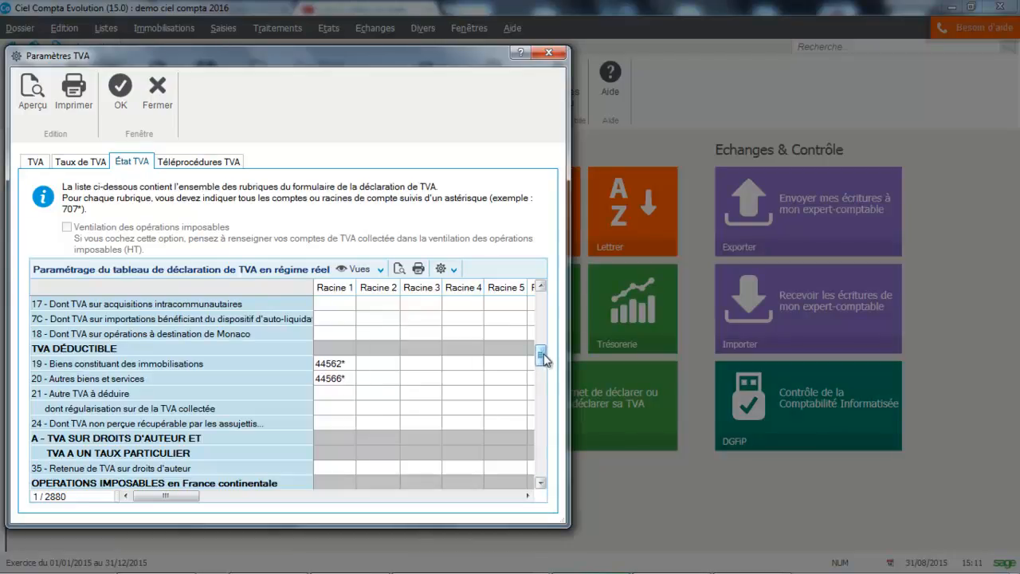
pyautogui.moveTo(542, 357); pyautogui.dragTo(546, 338)
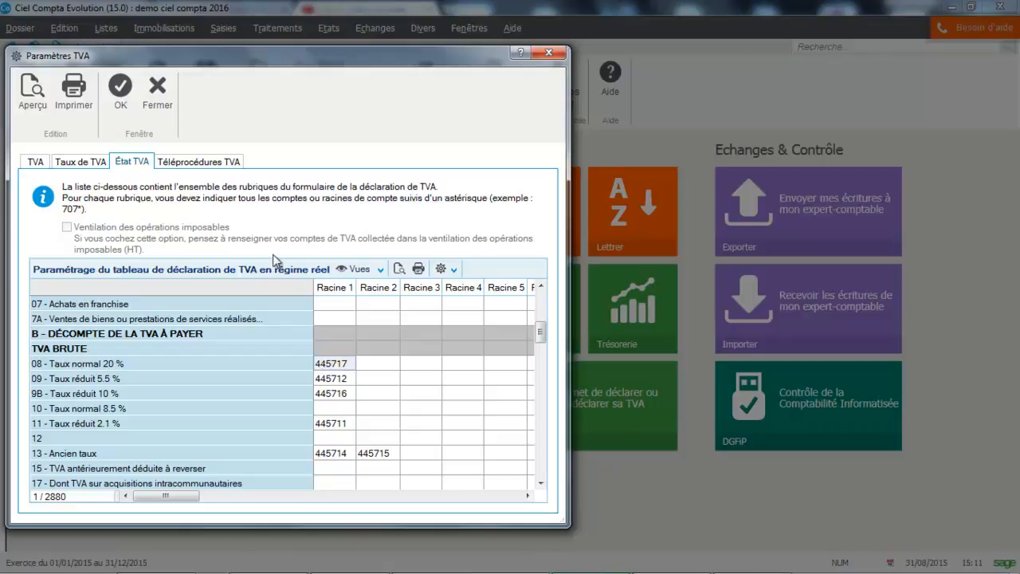
# Temporarily enable the DGFiP online filing subscription to review its identification fields, disable it again and validate the VAT parameters.
pyautogui.click(212, 164)
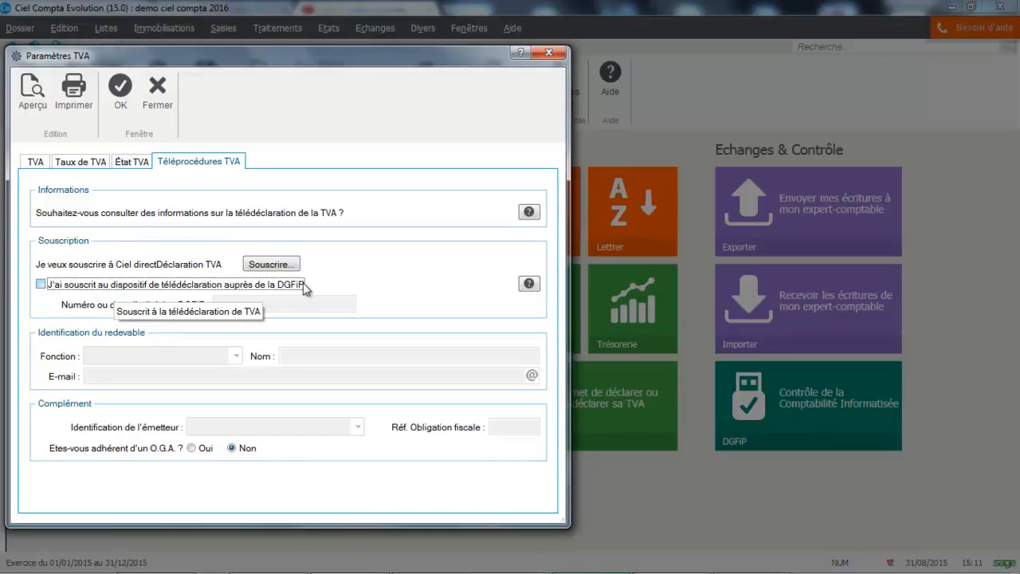
pyautogui.click(44, 287)
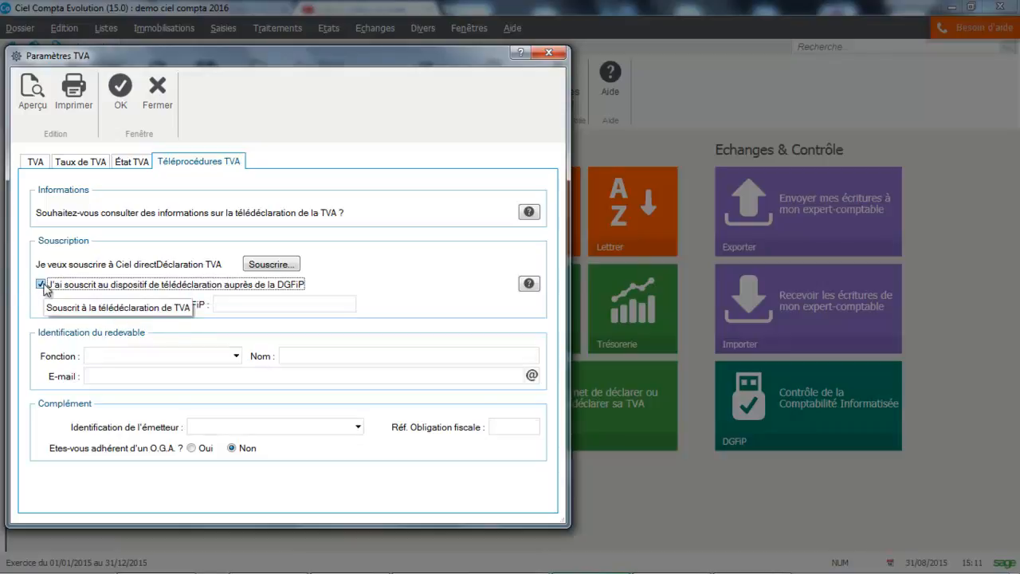
pyautogui.click(280, 304)
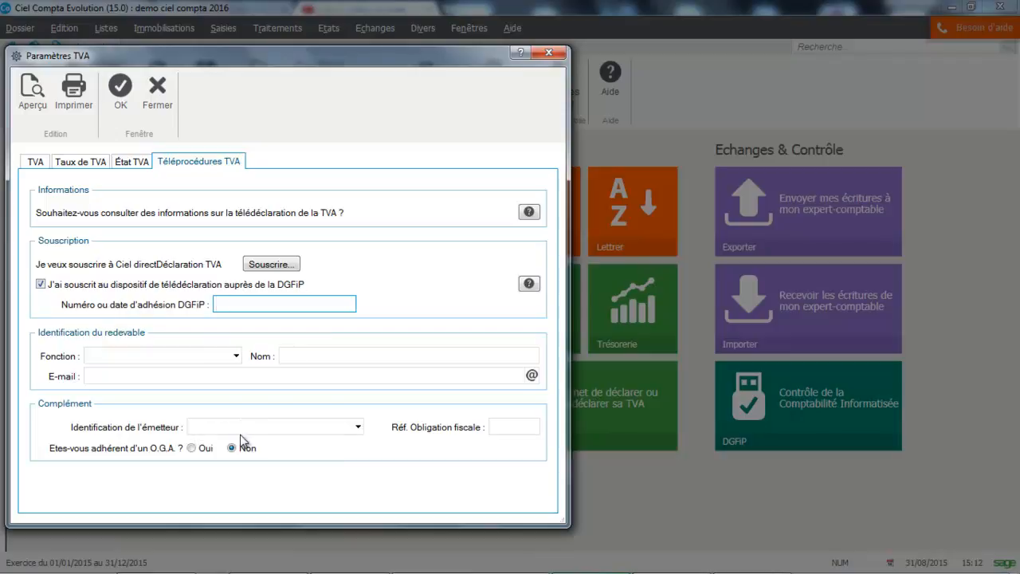
pyautogui.click(500, 428)
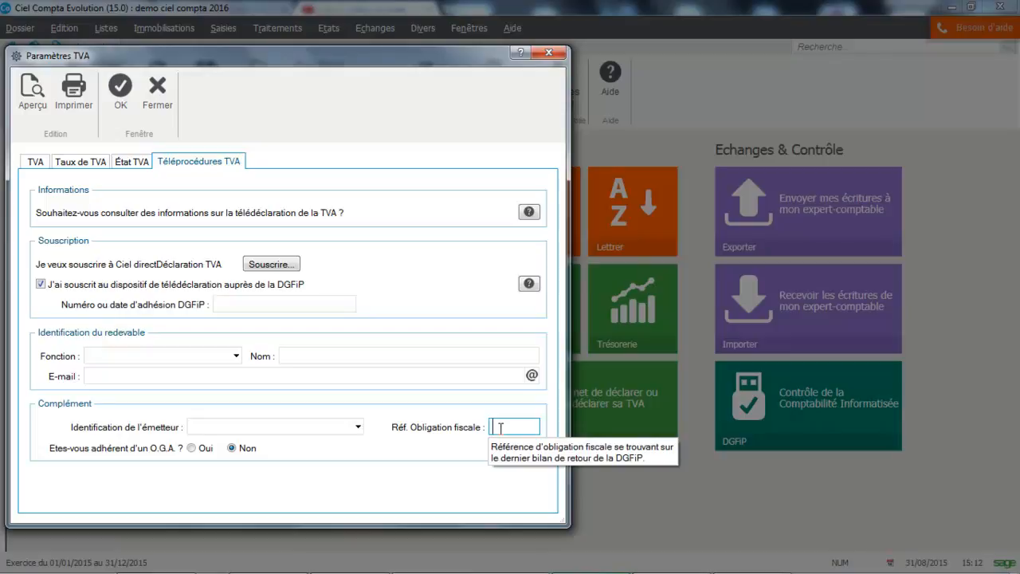
pyautogui.click(90, 285)
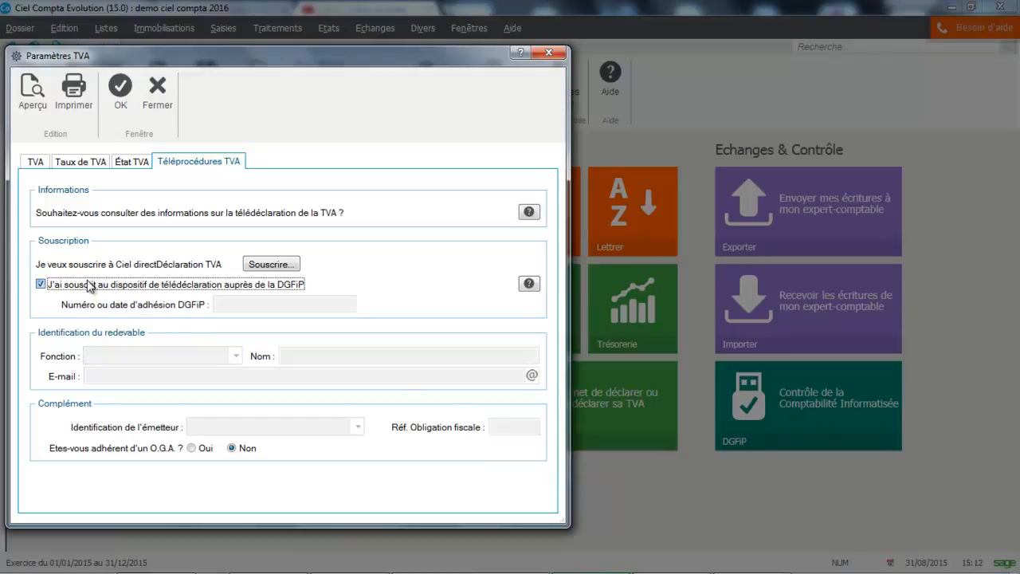
pyautogui.click(120, 92)
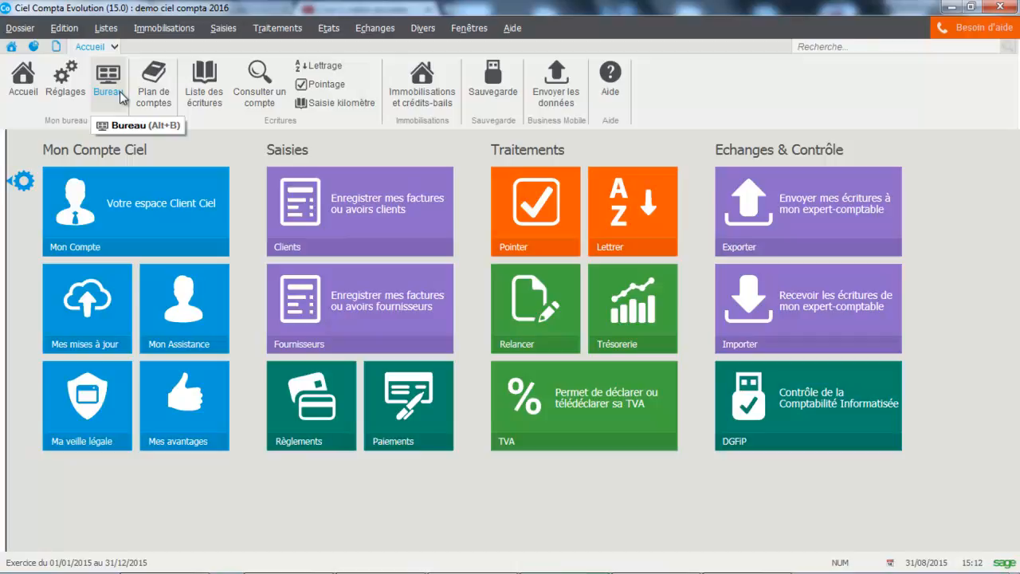
# Generate the preparatory VAT statement for Août 2015, including draft entries (écritures en brouillard).
pyautogui.click(292, 31)
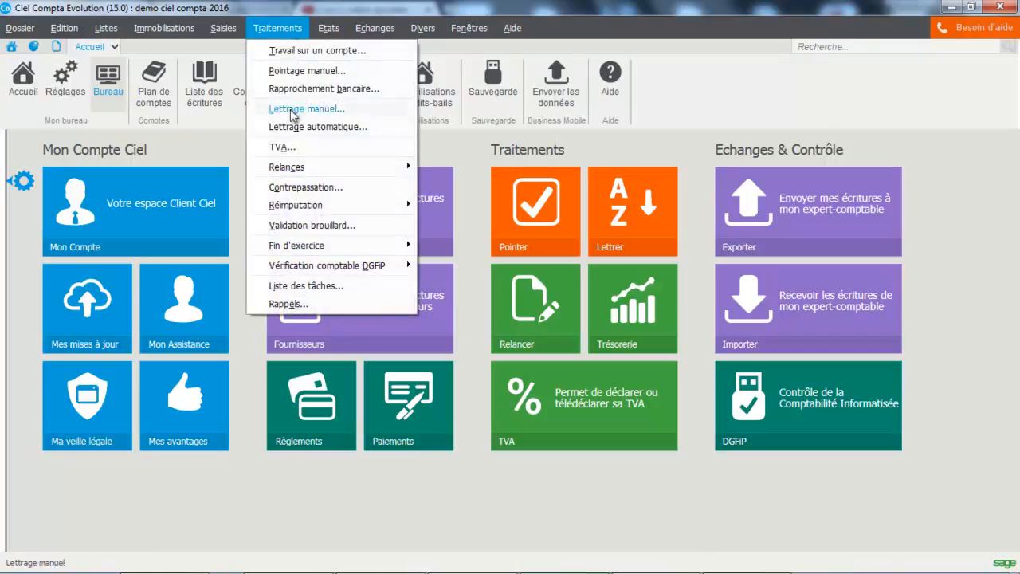
pyautogui.click(282, 147)
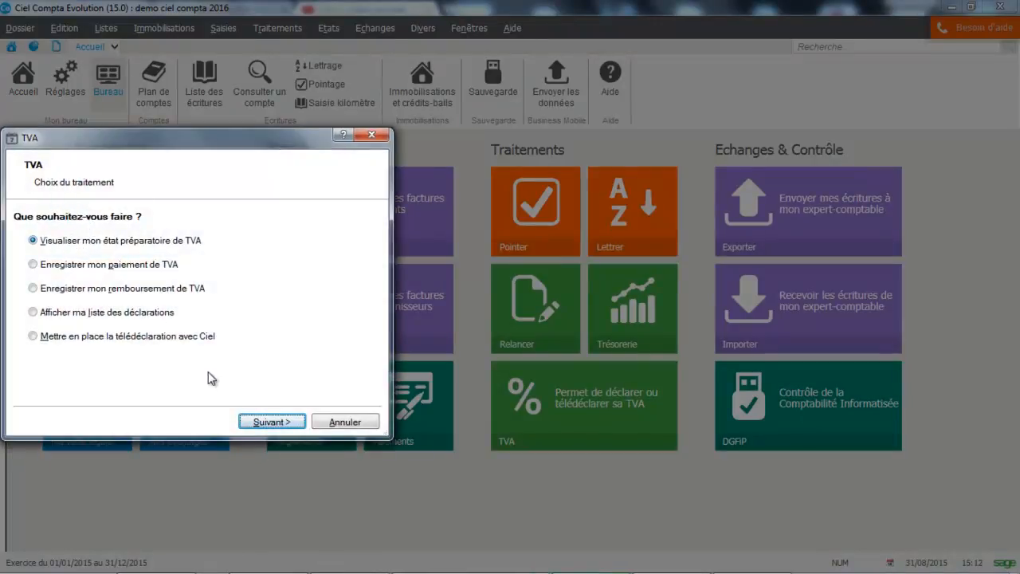
pyautogui.click(266, 423)
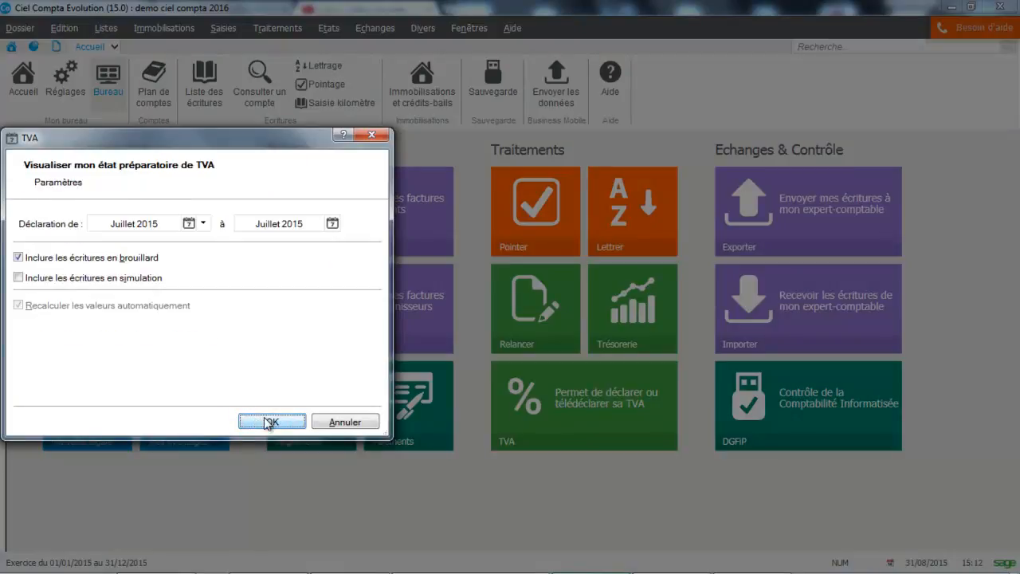
pyautogui.click(203, 225)
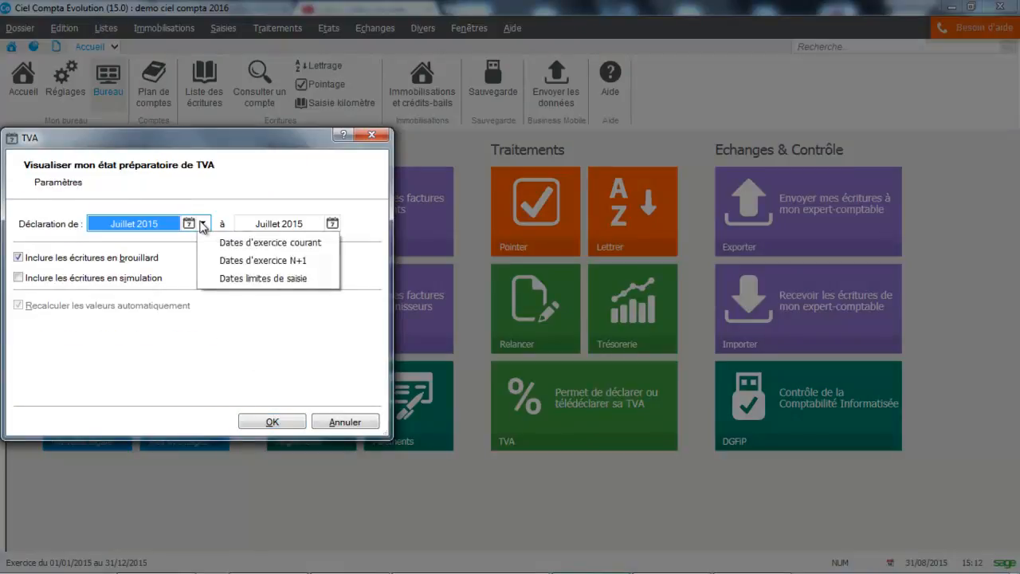
pyautogui.click(189, 223)
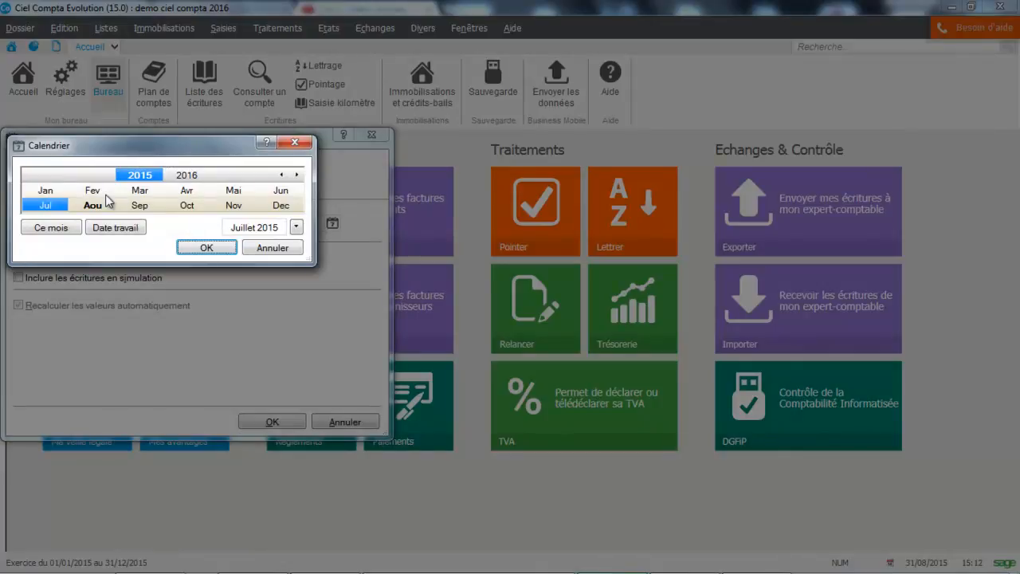
pyautogui.click(102, 205)
pyautogui.click(196, 248)
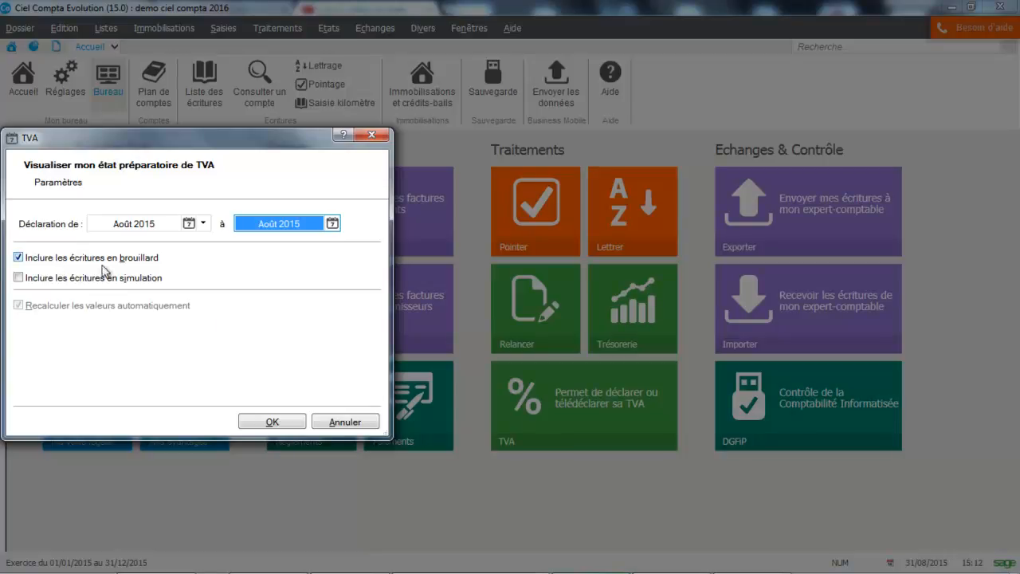
pyautogui.click(272, 421)
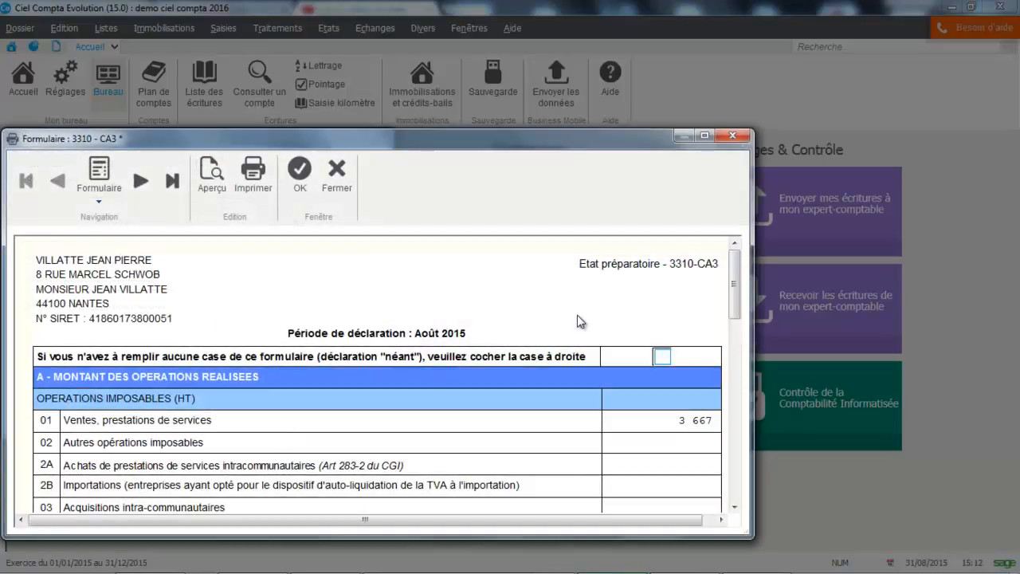
# Maximise the 3310-CA3 form and examine the entry lines behind the amount of line 01 - Ventes, prestations de services.
pyautogui.click(704, 137)
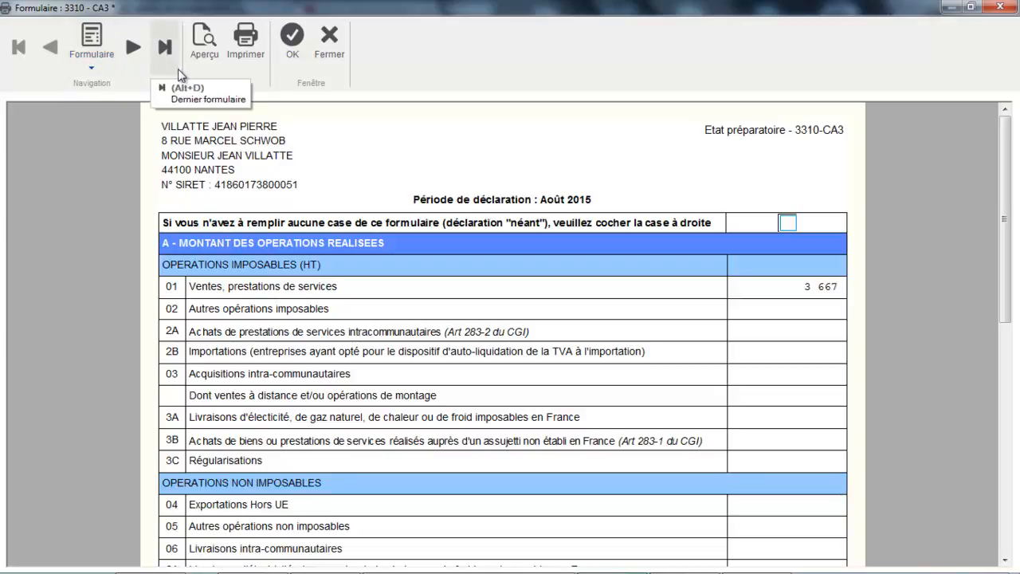
pyautogui.doubleClick(823, 283)
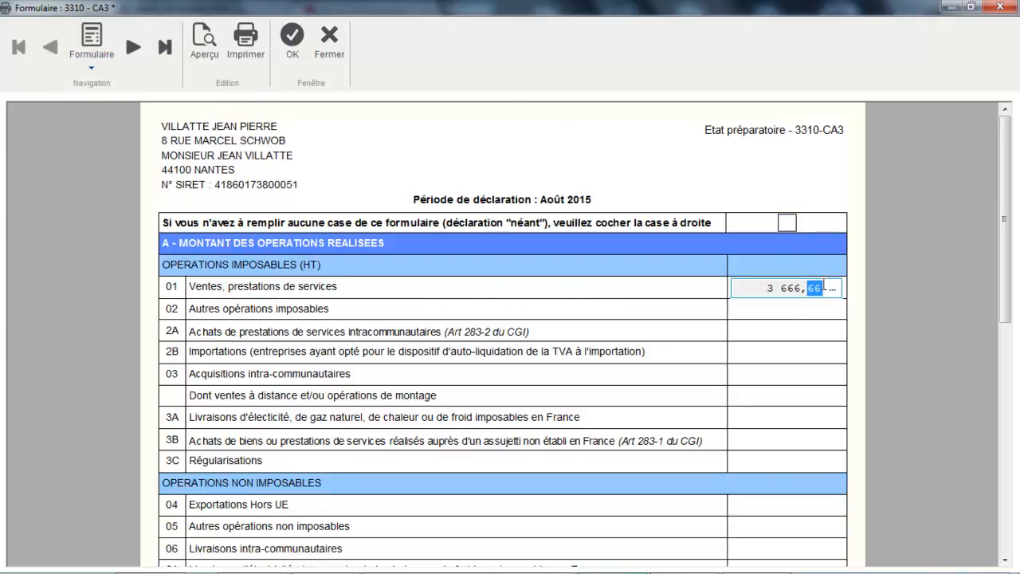
pyautogui.click(836, 288)
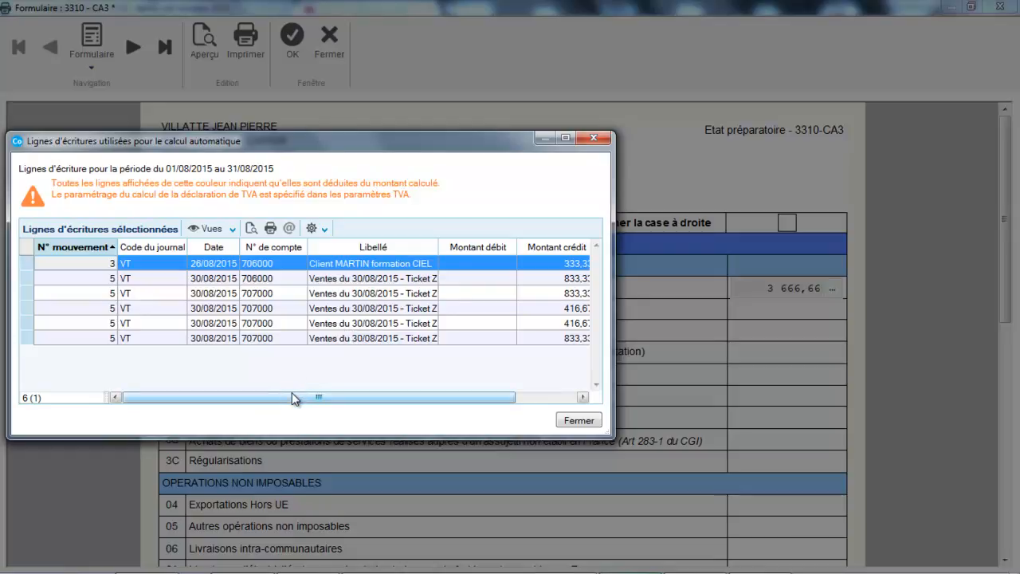
pyautogui.moveTo(301, 400); pyautogui.dragTo(378, 410)
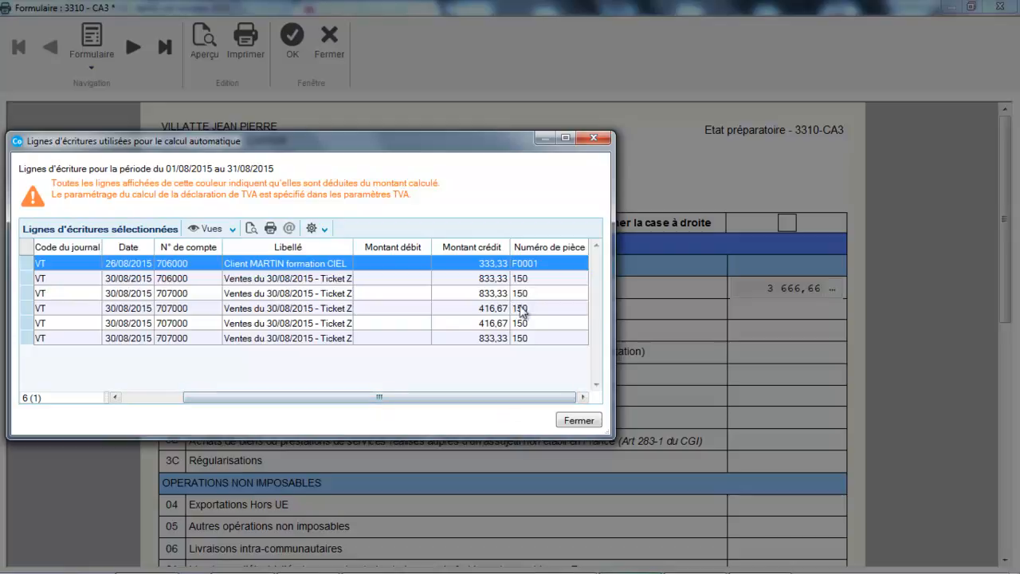
pyautogui.click(579, 419)
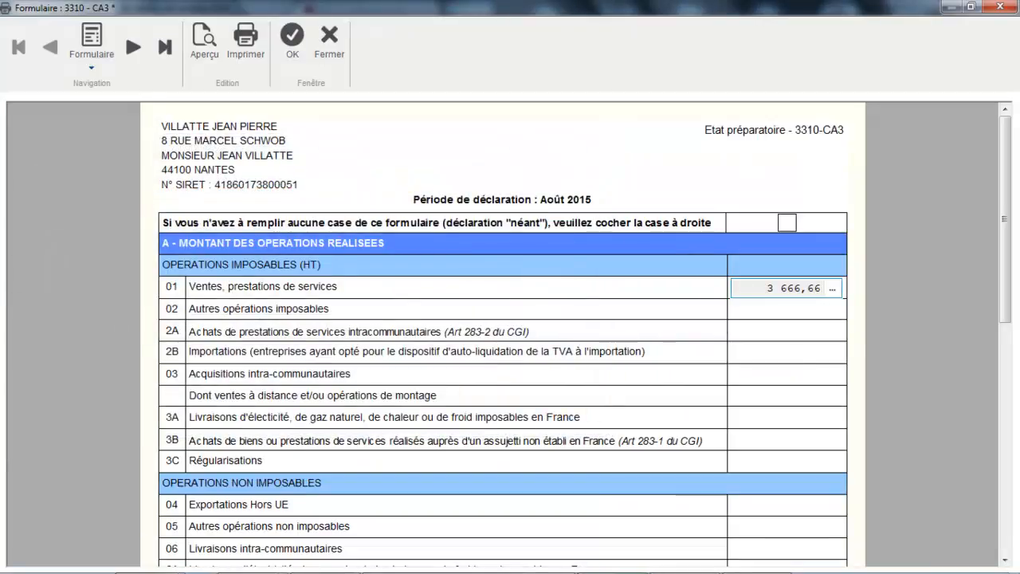
# Examine the entry lines behind the tax due on line 08 - Taux normal 20% of the 3310-CA3 form.
pyautogui.moveTo(1005, 239); pyautogui.dragTo(986, 436)
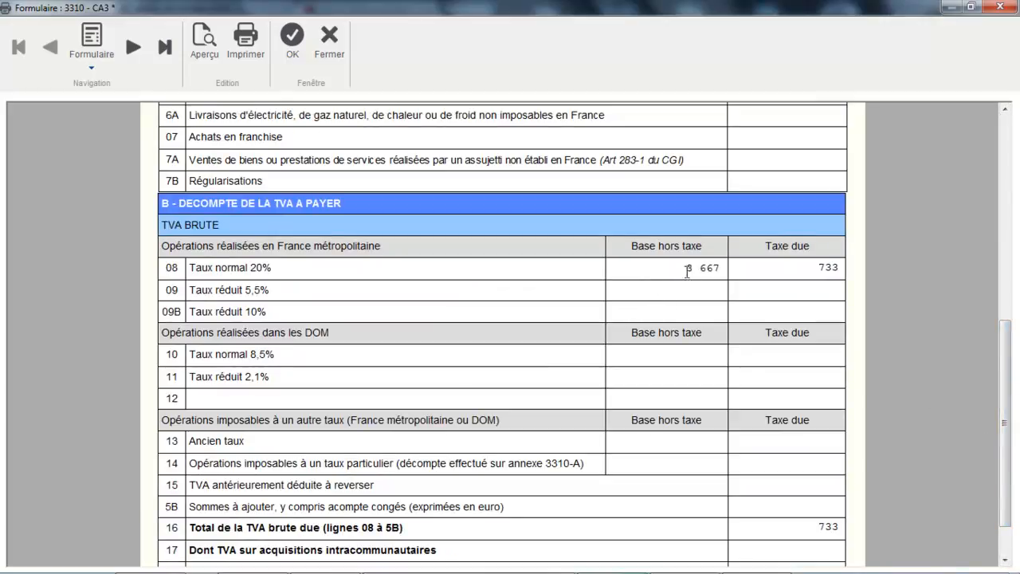
pyautogui.click(783, 274)
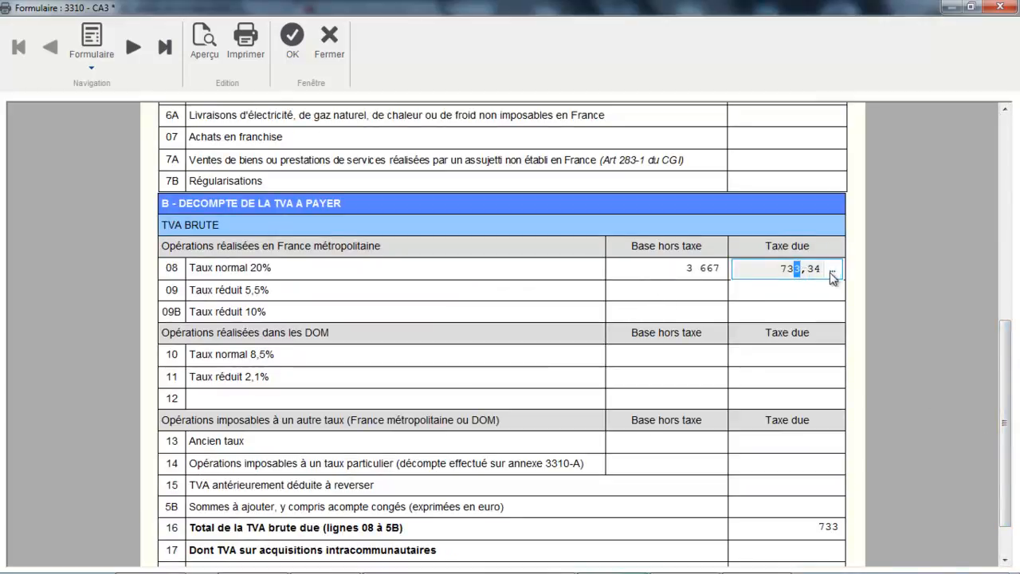
pyautogui.click(835, 271)
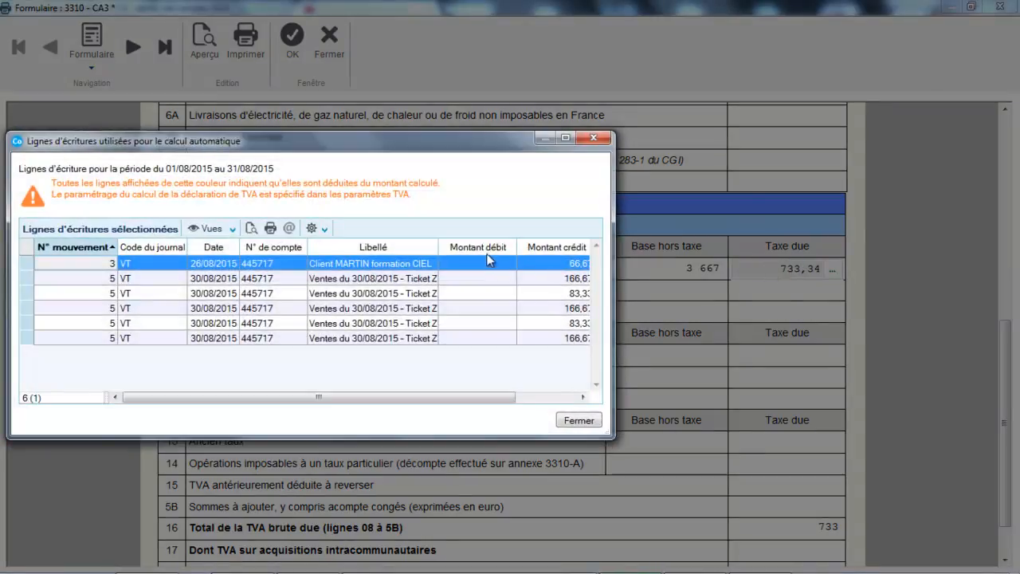
pyautogui.click(578, 419)
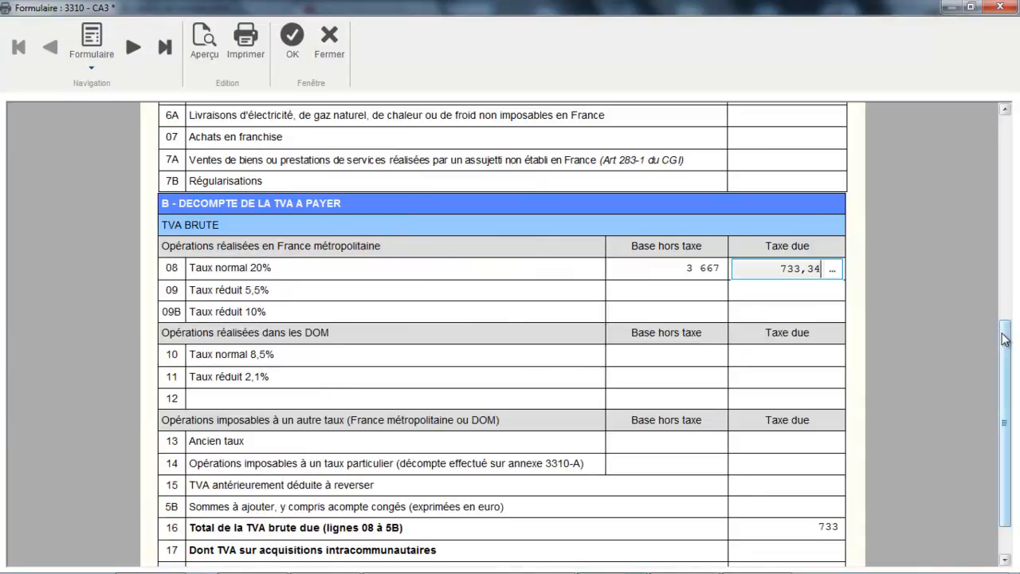
pyautogui.moveTo(1002, 339); pyautogui.dragTo(1004, 126)
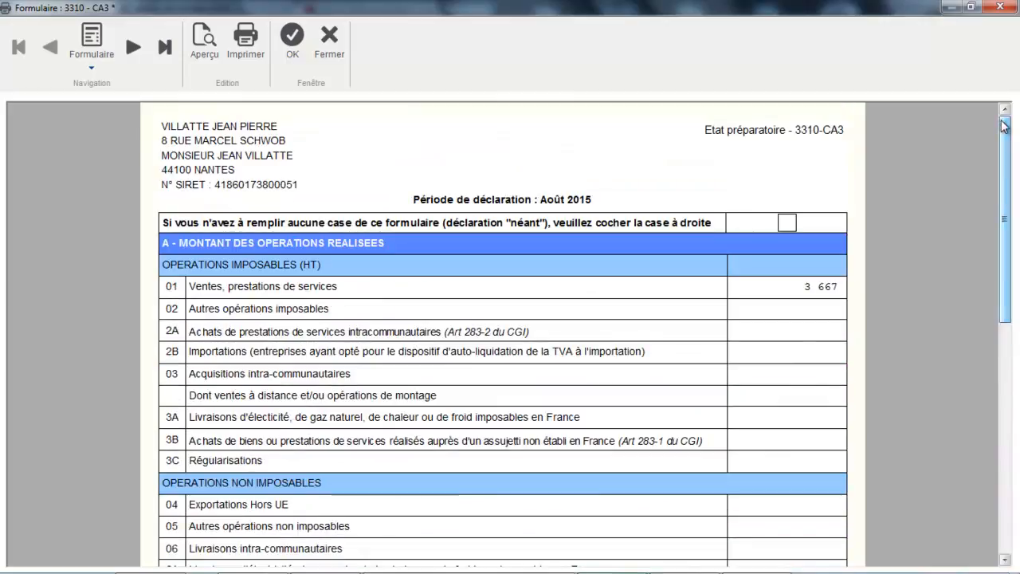
# On the form's continuation page, examine the entry lines behind line 20 - Autres biens et services and review the Taxe à payer section.
pyautogui.click(122, 49)
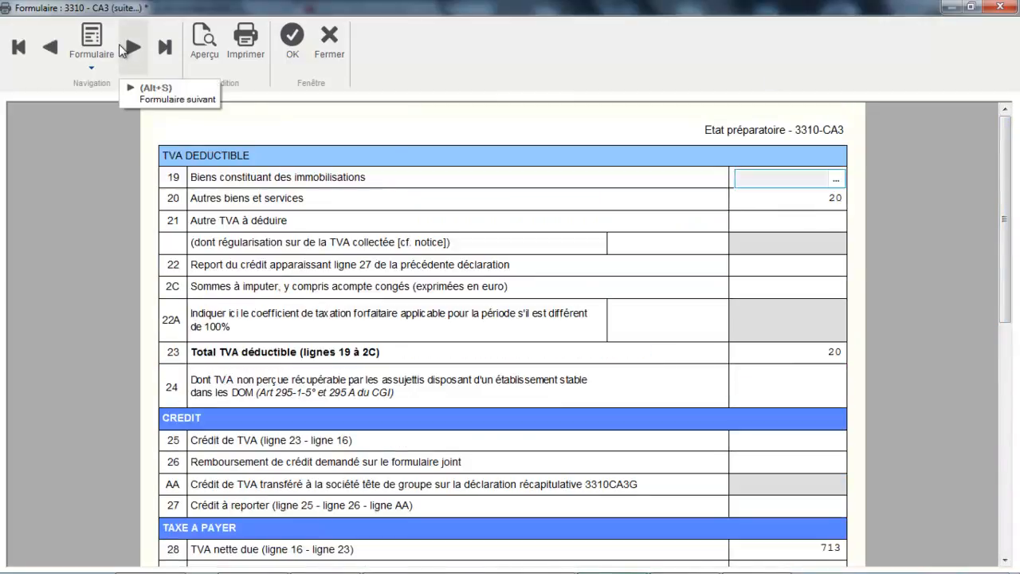
pyautogui.click(816, 207)
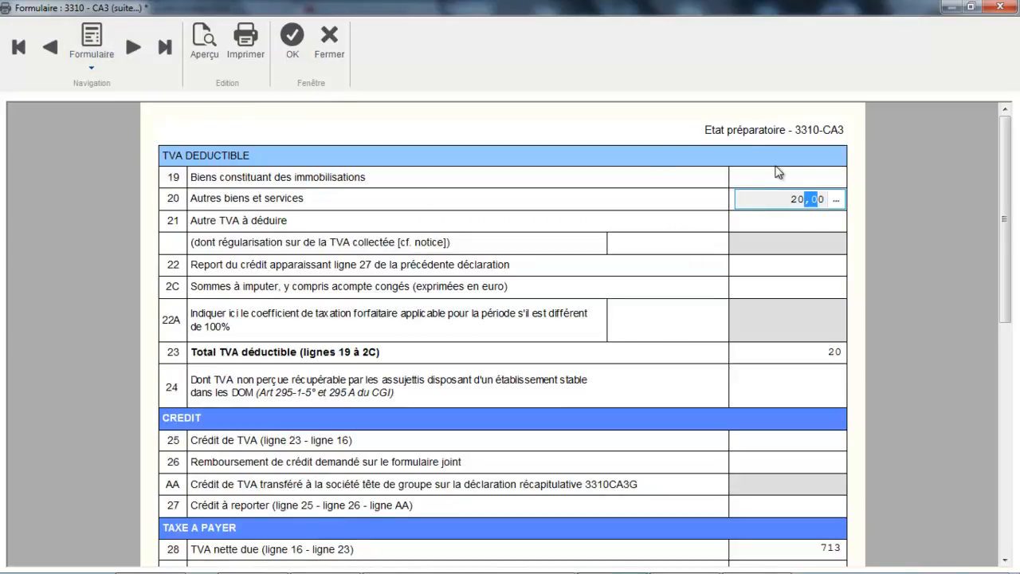
pyautogui.click(835, 200)
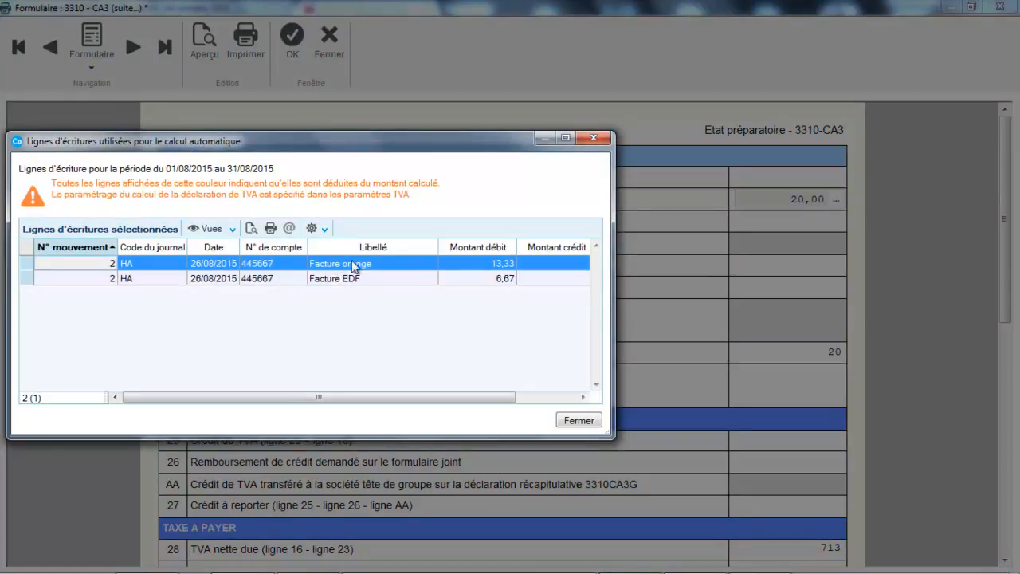
pyautogui.click(577, 421)
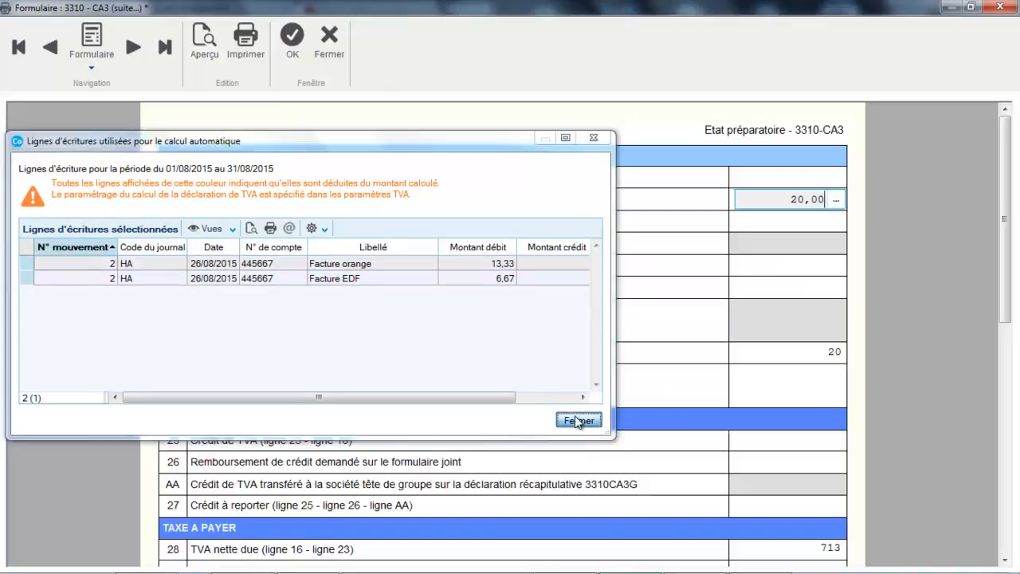
pyautogui.moveTo(1003, 266); pyautogui.dragTo(1003, 360)
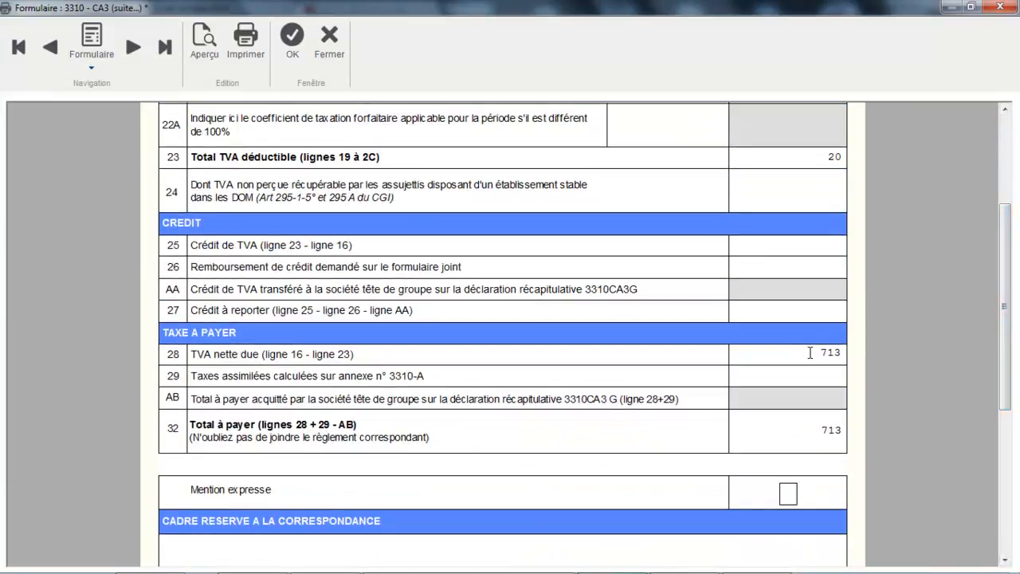
# Preview the preparatory VAT statement, then validate it and record the VAT adjustment entry (écriture d'OD de TVA).
pyautogui.click(205, 42)
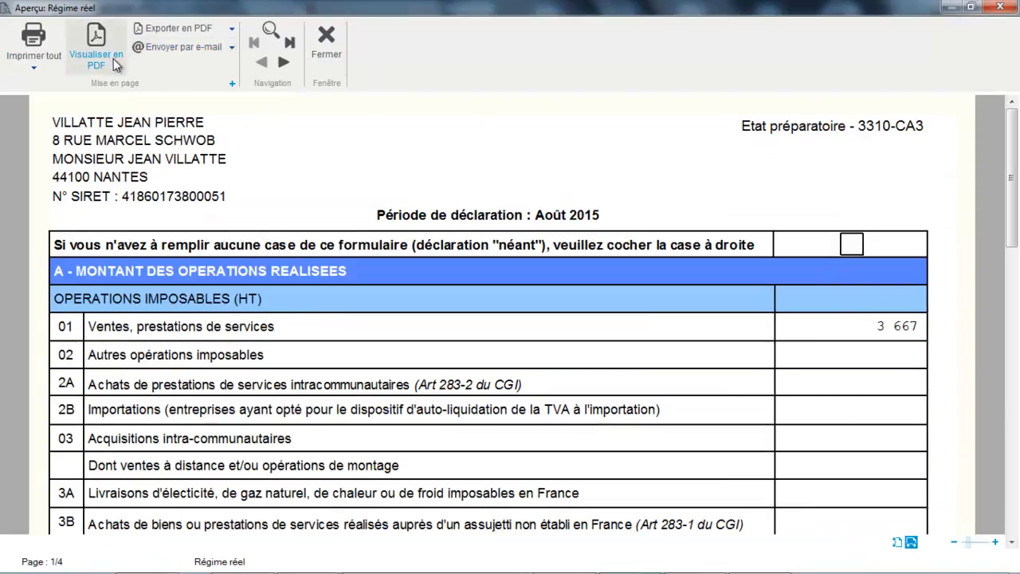
pyautogui.click(323, 60)
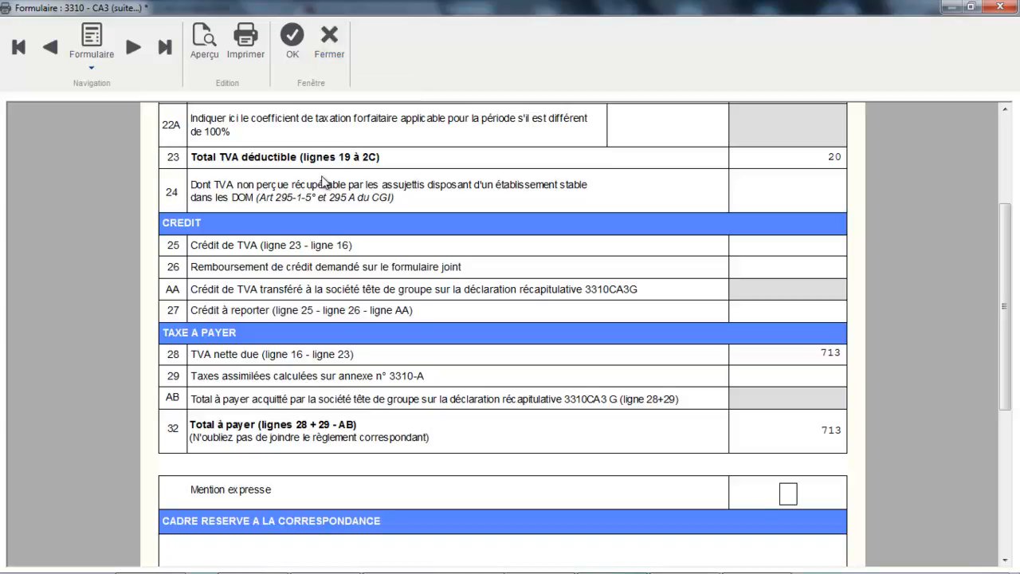
pyautogui.click(292, 36)
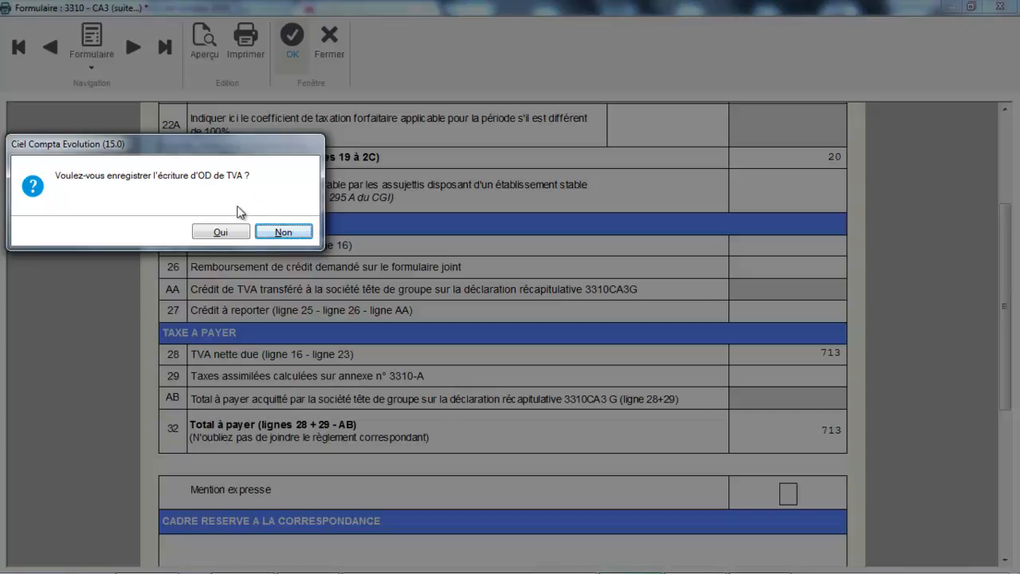
pyautogui.click(220, 232)
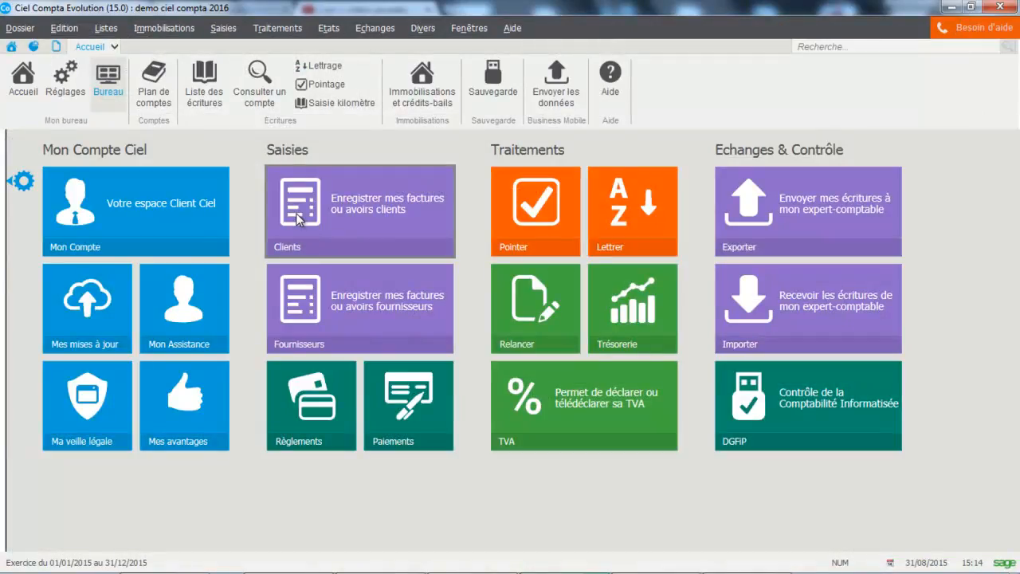
# Filter the entries list to the OD - Opérations Diverses journal and review the lines of the August VAT declaration entry.
pyautogui.click(110, 27)
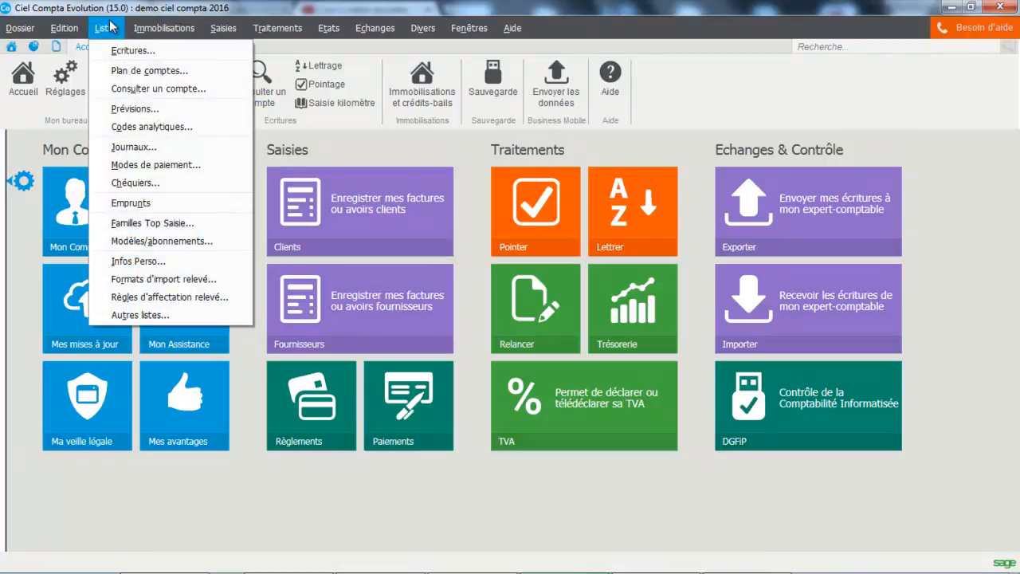
pyautogui.click(124, 50)
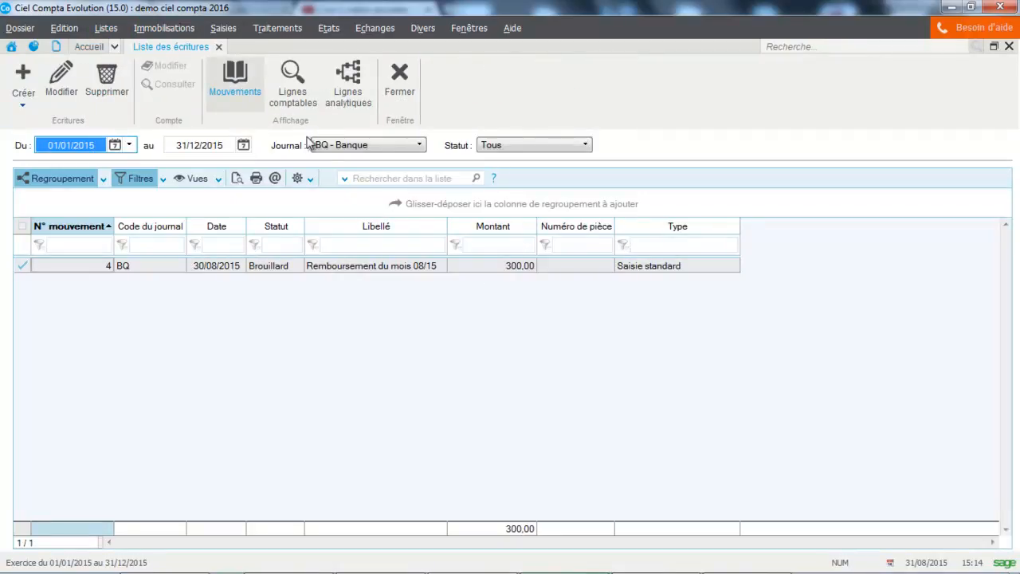
pyautogui.click(337, 149)
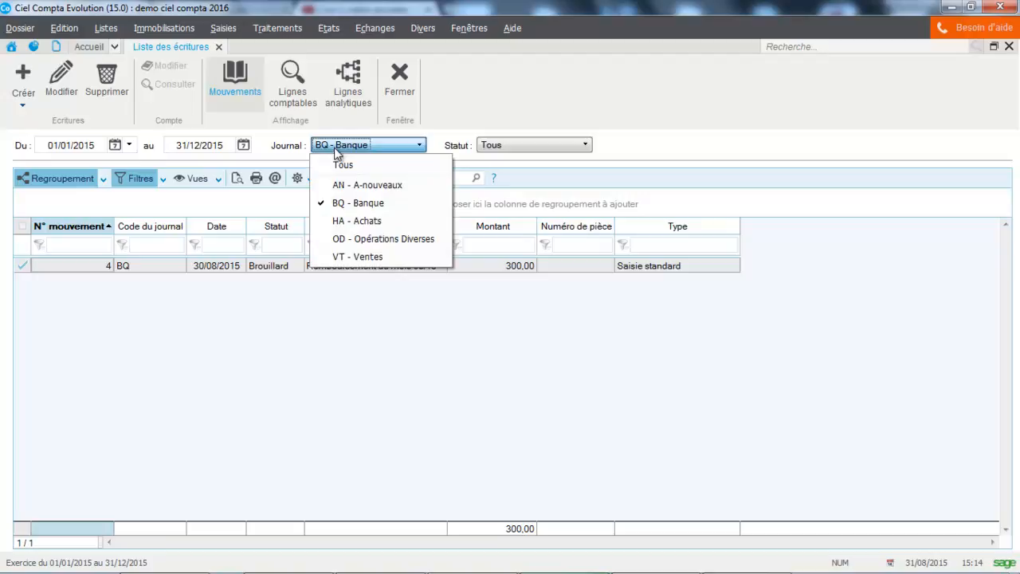
pyautogui.click(327, 236)
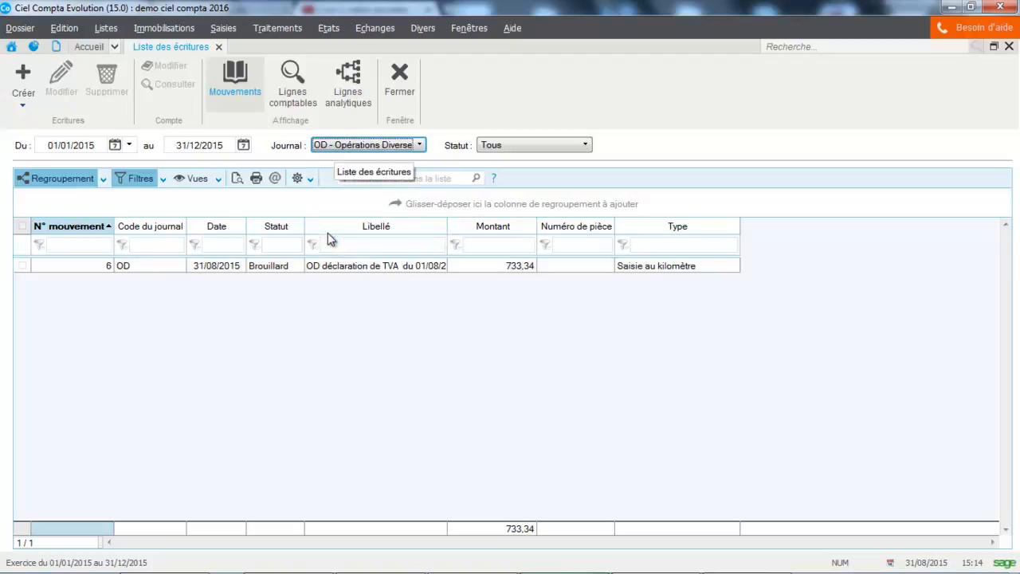
pyautogui.click(370, 271)
pyautogui.doubleClick(370, 272)
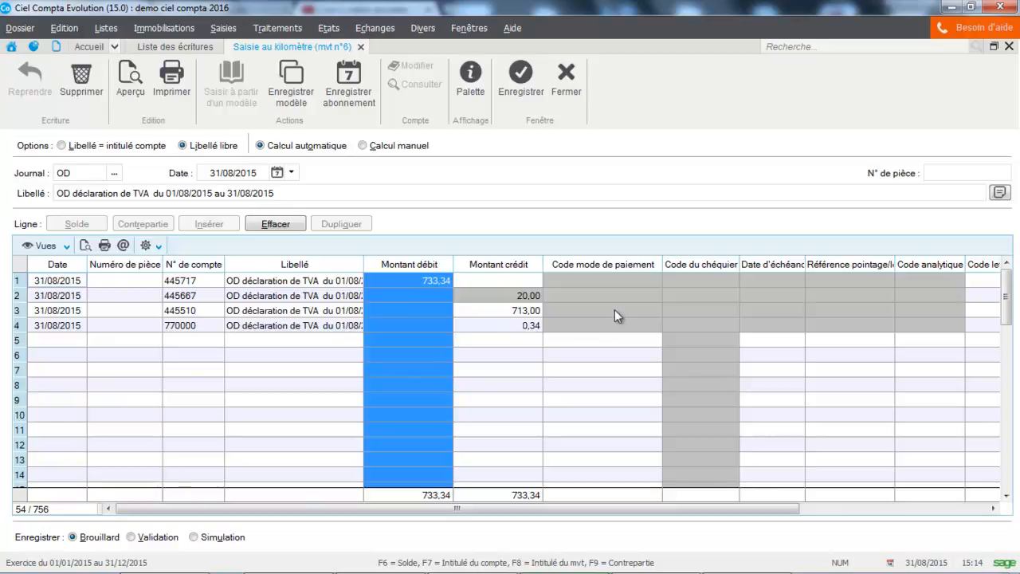
pyautogui.click(567, 79)
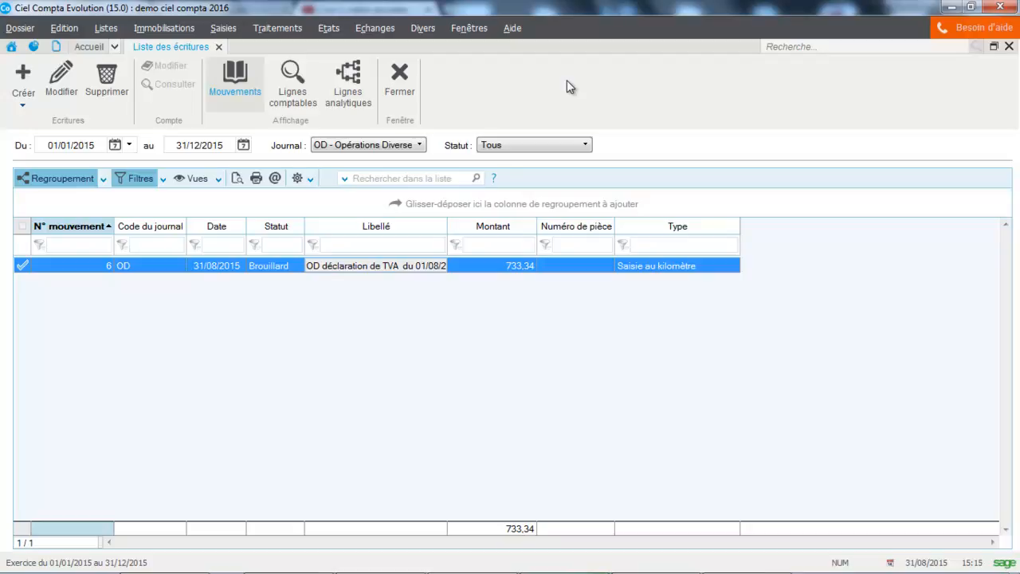
# Display the list of VAT declarations (liste des déclarations).
pyautogui.click(271, 28)
pyautogui.click(266, 146)
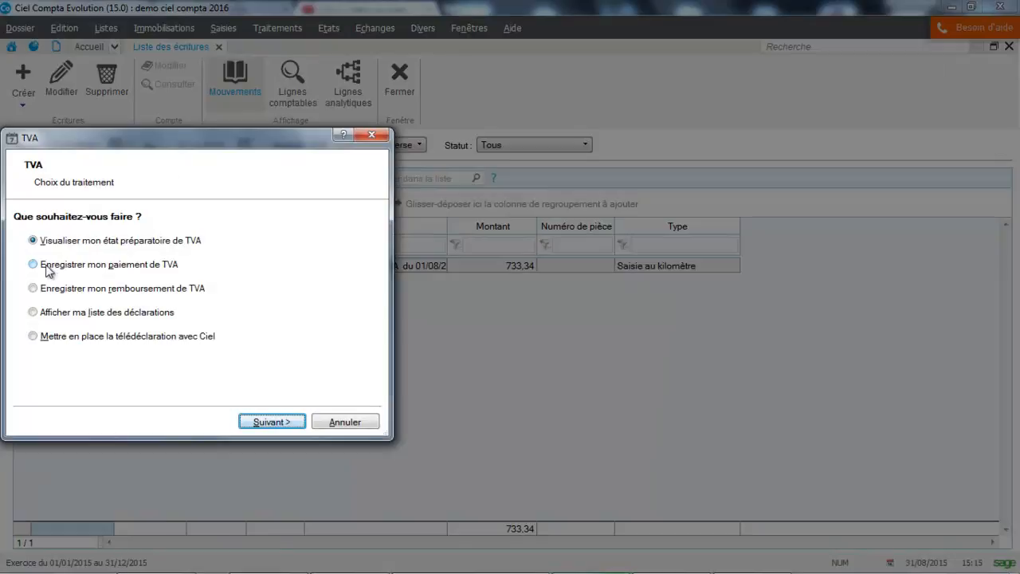
pyautogui.click(42, 313)
pyautogui.click(266, 424)
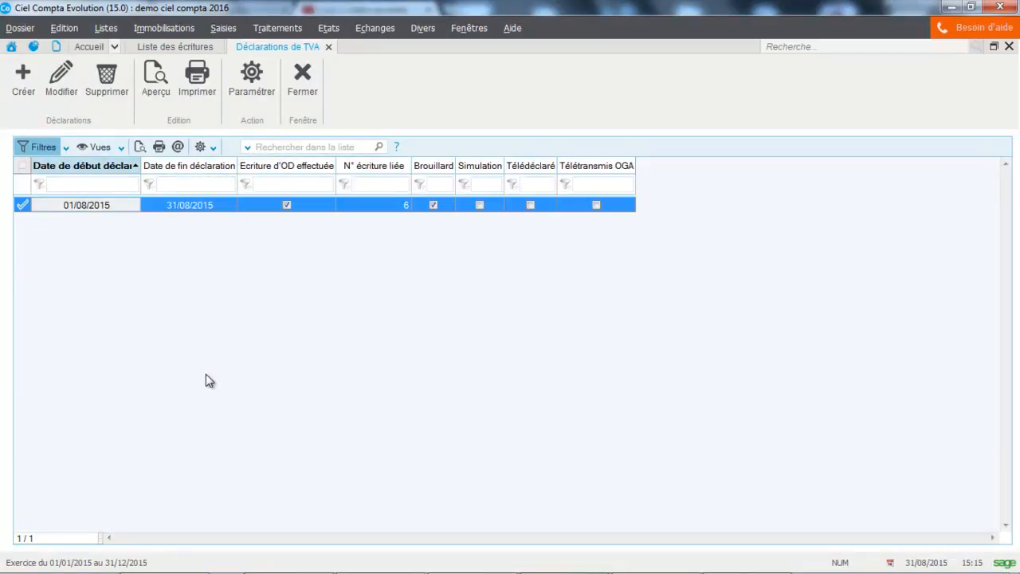
# Record the VAT payment of 713,00 in the BQ journal, dated 31/08/2015, from bank account 512000 as a Brouillard entry.
pyautogui.click(276, 29)
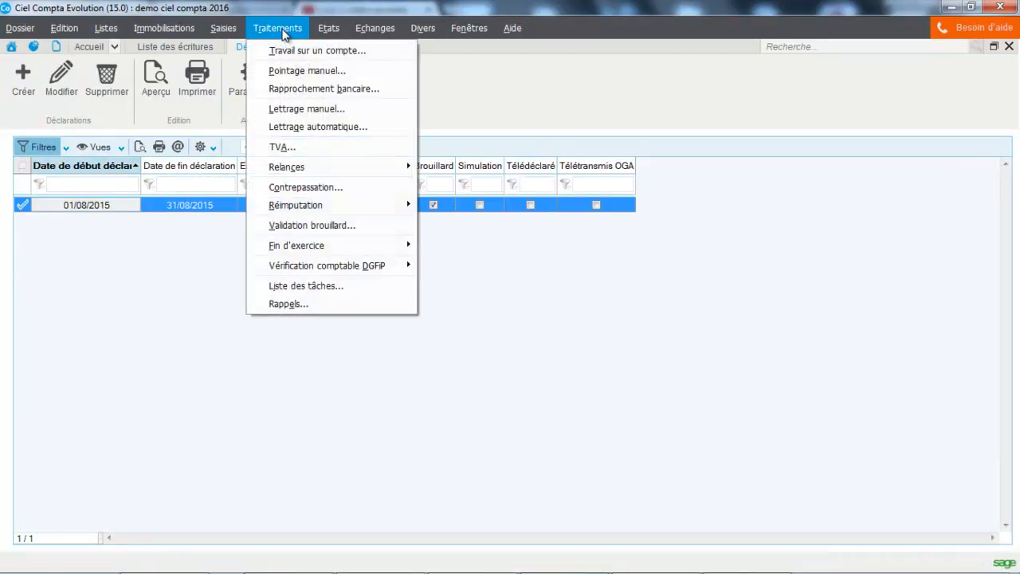
pyautogui.click(270, 147)
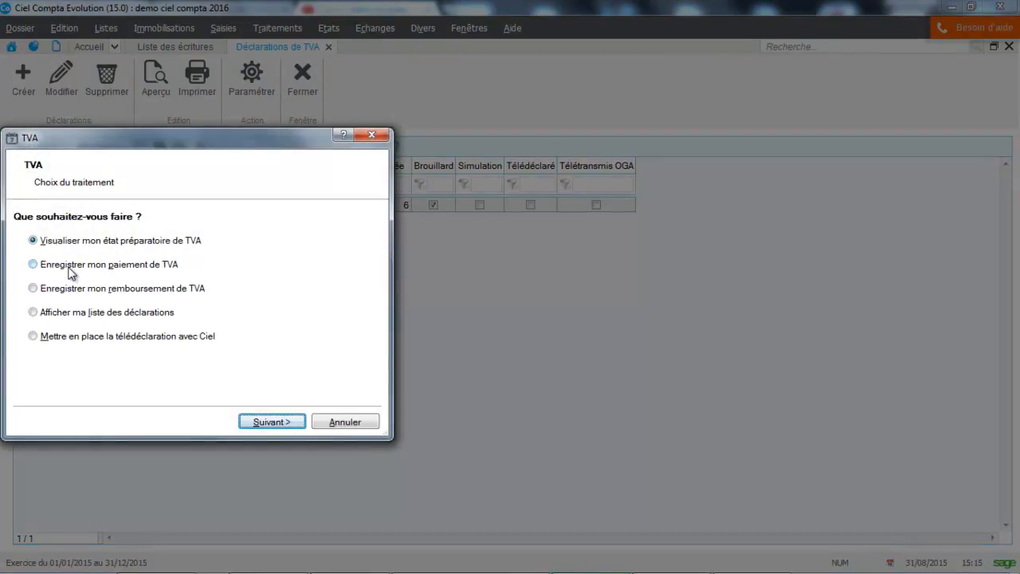
pyautogui.click(70, 269)
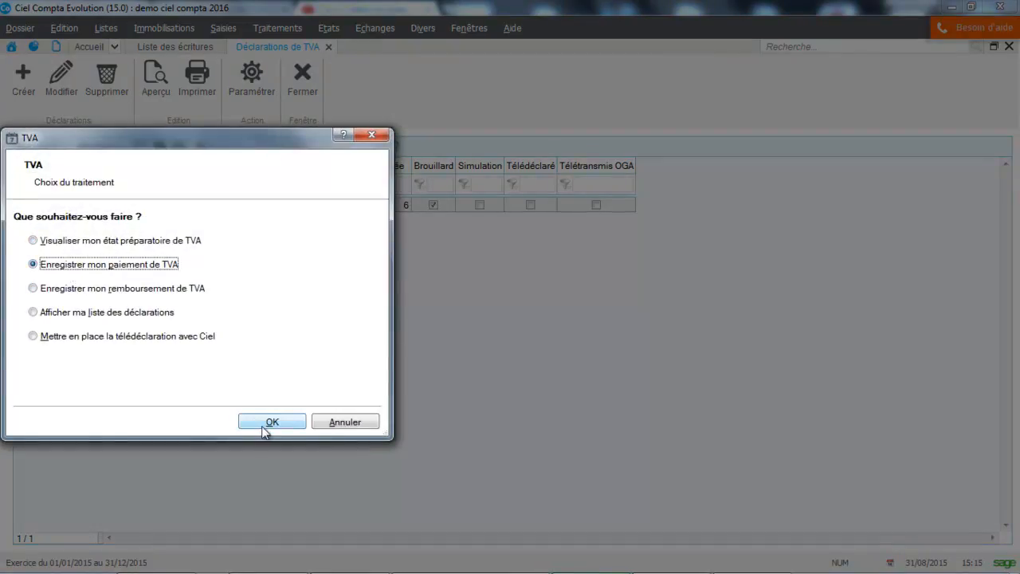
pyautogui.click(290, 425)
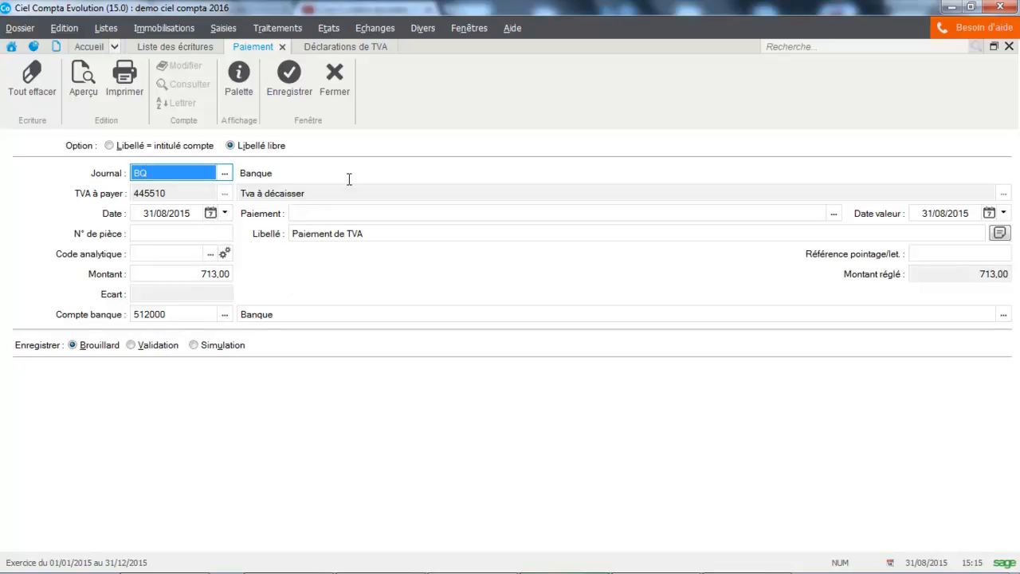
pyautogui.click(298, 93)
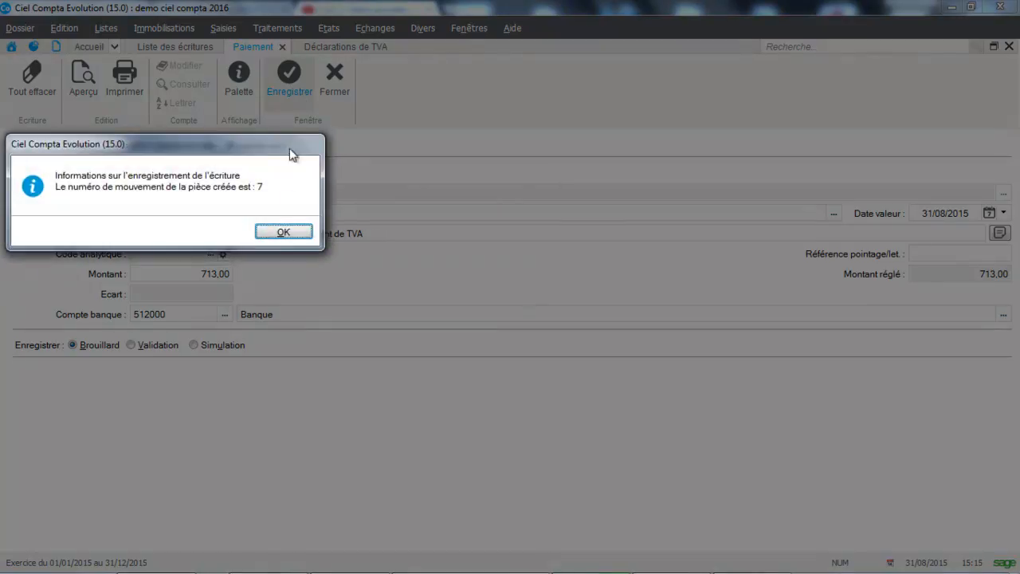
pyautogui.click(284, 231)
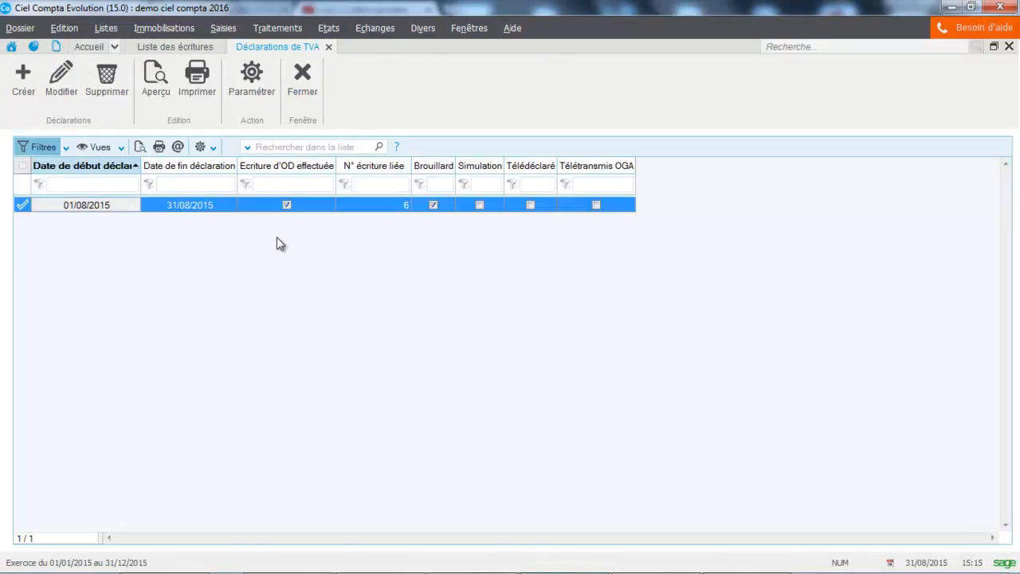